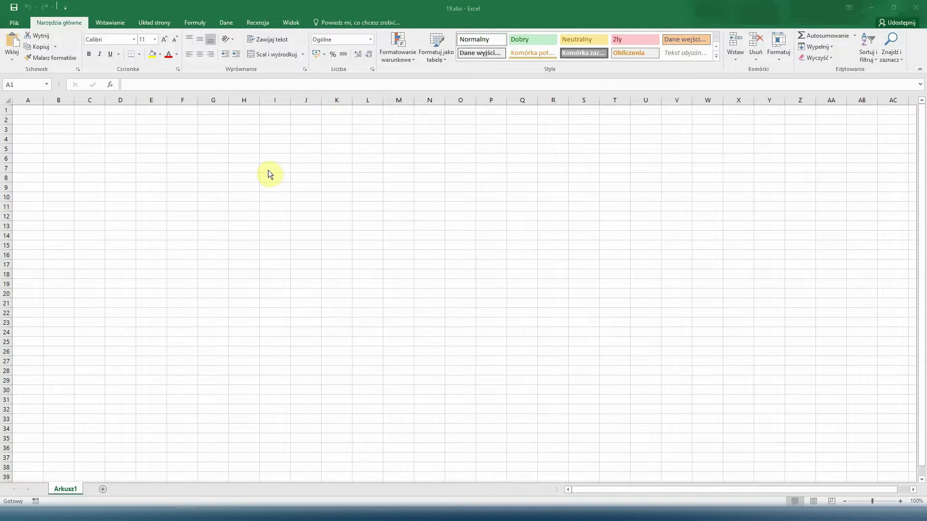
# - Enter the header Wiek in cell A3
pyautogui.click(23, 129)
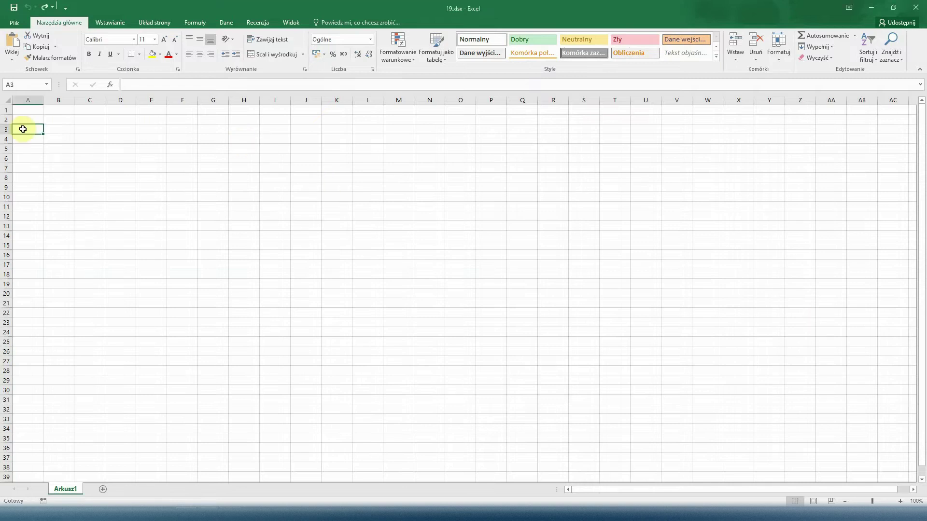
pyautogui.write('Wiek')
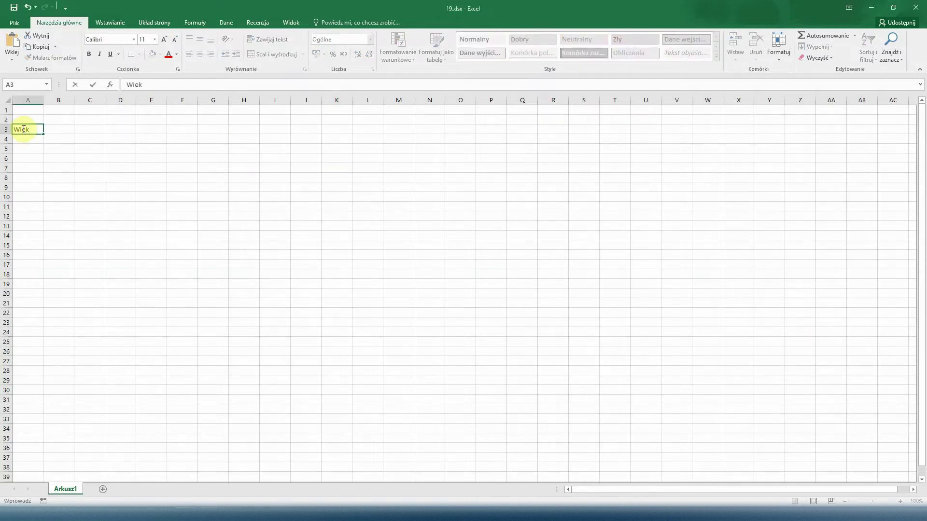
pyautogui.press('Return')
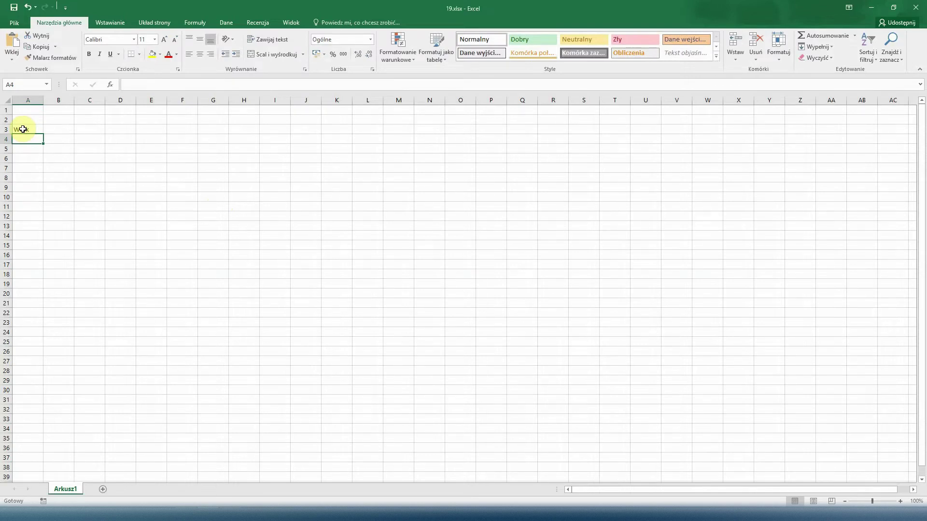
# - Enter the ages 2, 5, 18, 22, 31 and 4 in A4:A9
pyautogui.write('2')
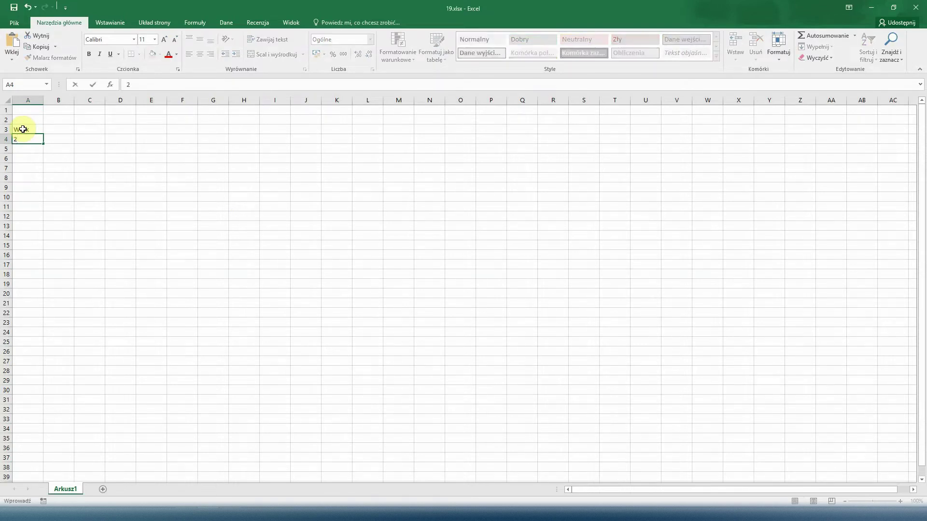
pyautogui.press('Return')
pyautogui.write('5')
pyautogui.press('Return')
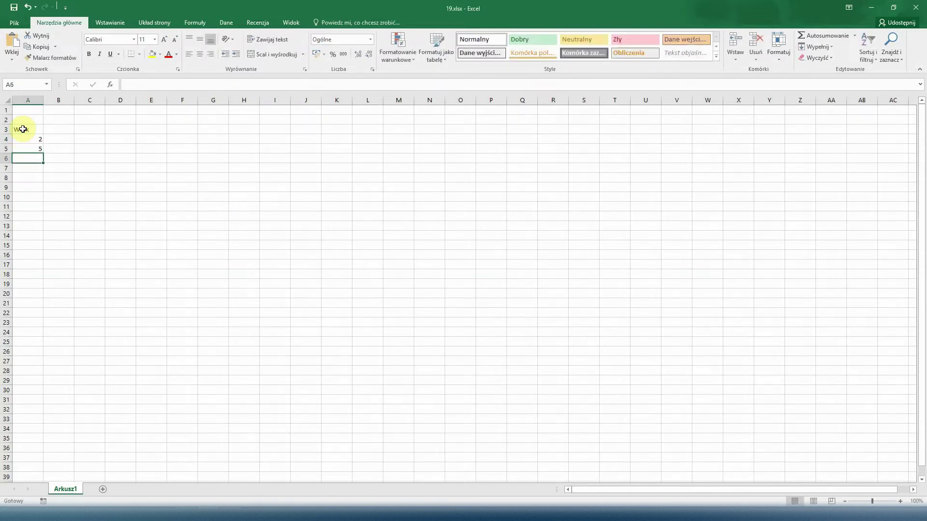
pyautogui.write('18')
pyautogui.press('Return')
pyautogui.write('22')
pyautogui.press('Return')
pyautogui.write('31')
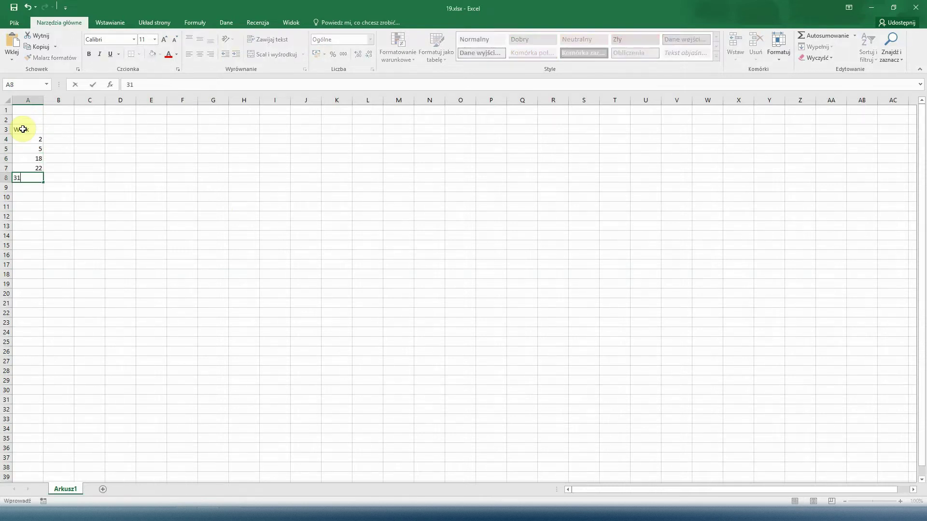
pyautogui.press('Return')
pyautogui.write('4')
pyautogui.press('Tab')
pyautogui.click(61, 127)
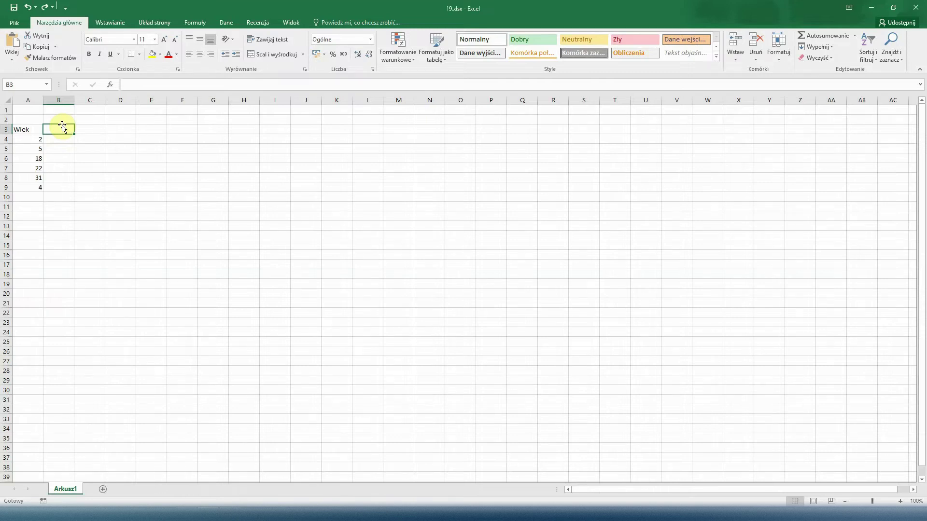
# - Put the header Dorosły/dziecko in B3 and widen column B to fit it
pyautogui.write('Dorosły/dziecko')
pyautogui.press('Return')
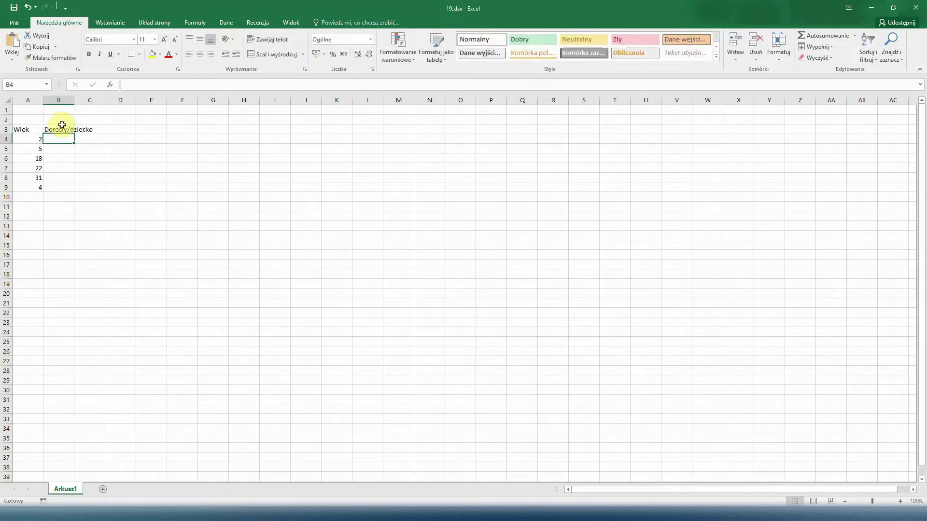
pyautogui.moveTo(74, 101); pyautogui.dragTo(96, 101)
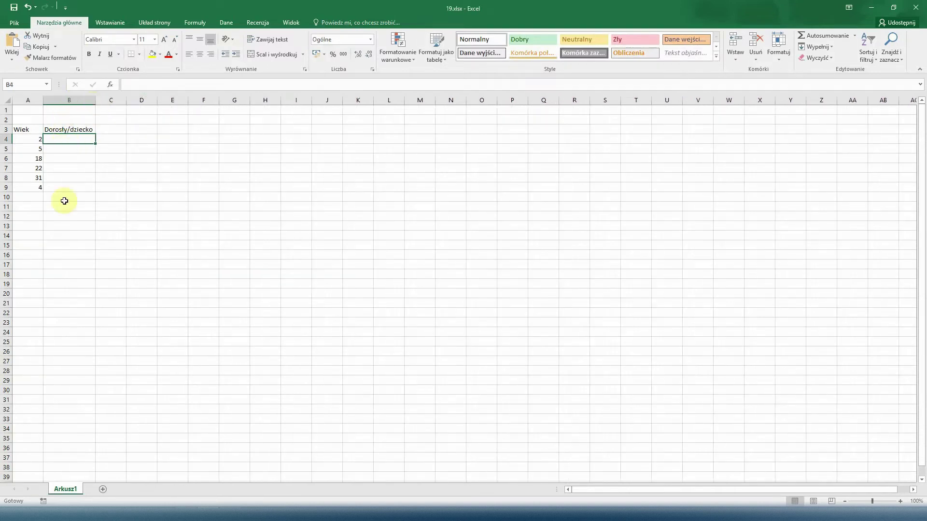
pyautogui.click(57, 155)
pyautogui.click(65, 139)
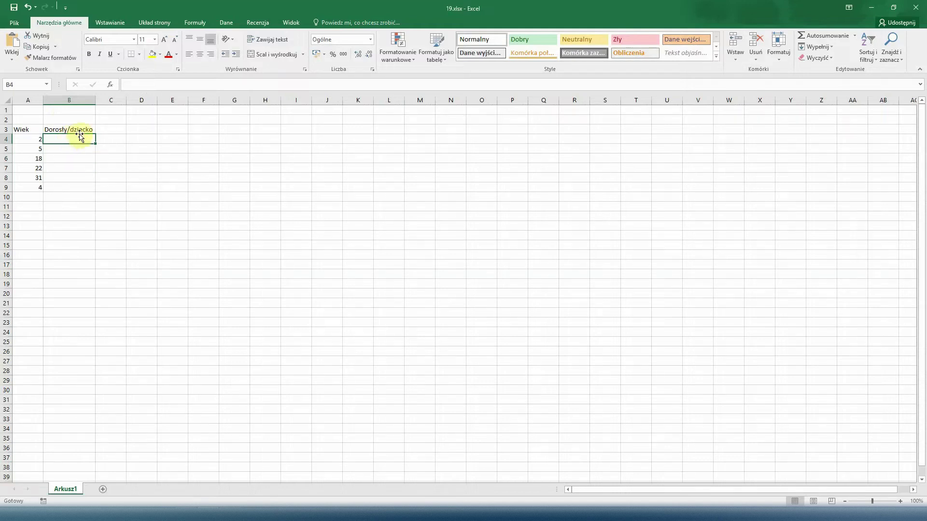
# - Enter =JEŻELI(A4>=18;"Dorosły";"Dziecko") in B4, labelling age 2 as Dziecko
pyautogui.doubleClick(67, 141)
pyautogui.write('=')
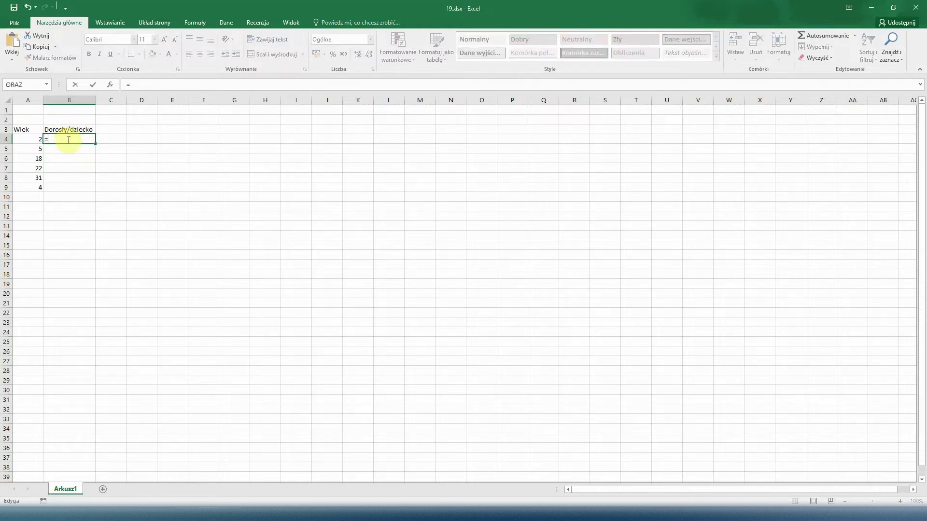
pyautogui.write('J')
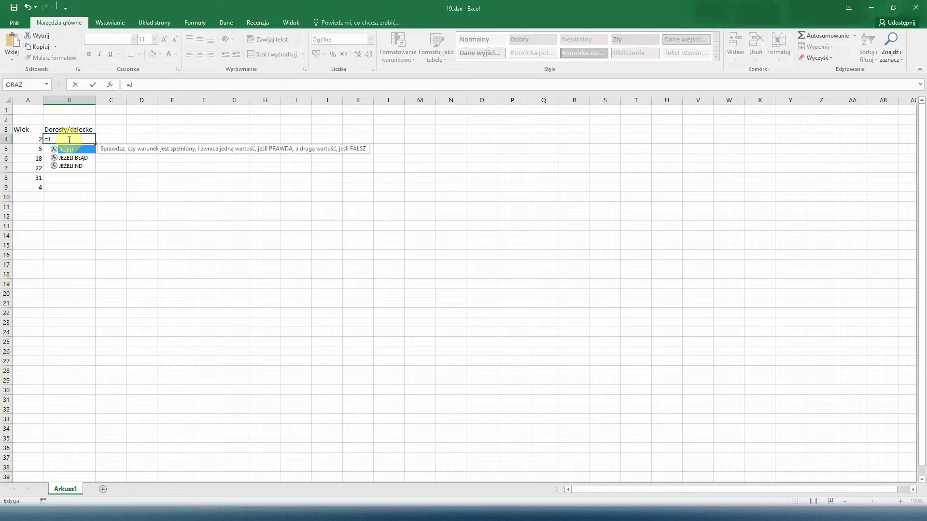
pyautogui.write('EŻELI')
pyautogui.write('(')
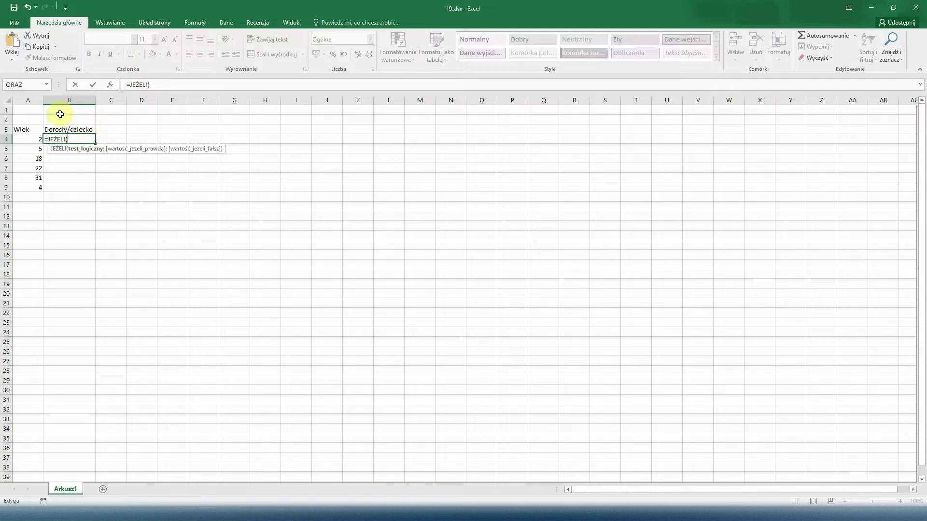
pyautogui.click(31, 140)
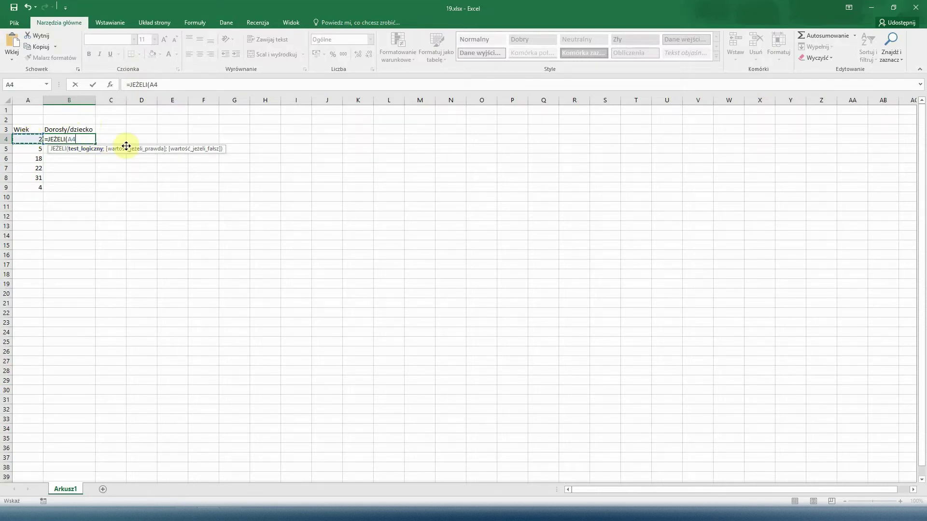
pyautogui.write('>=18')
pyautogui.write(';')
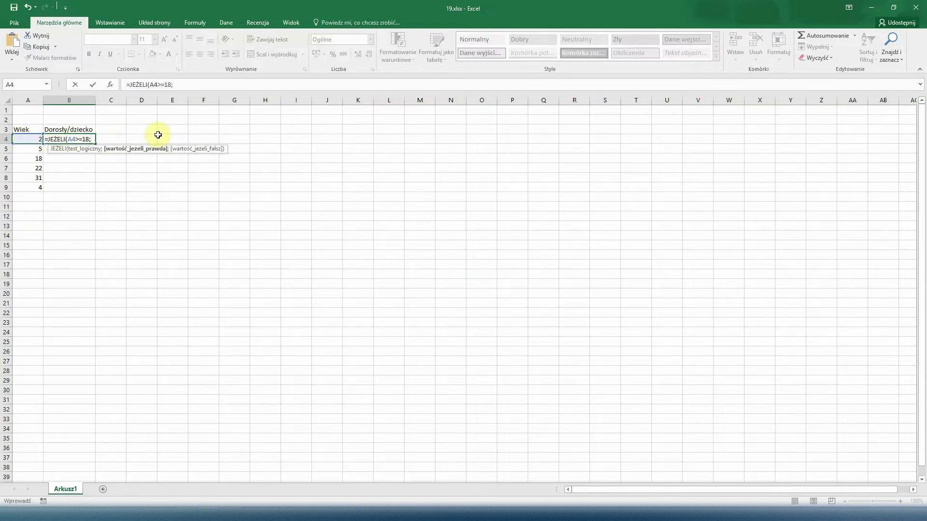
pyautogui.write('"Dorosły";')
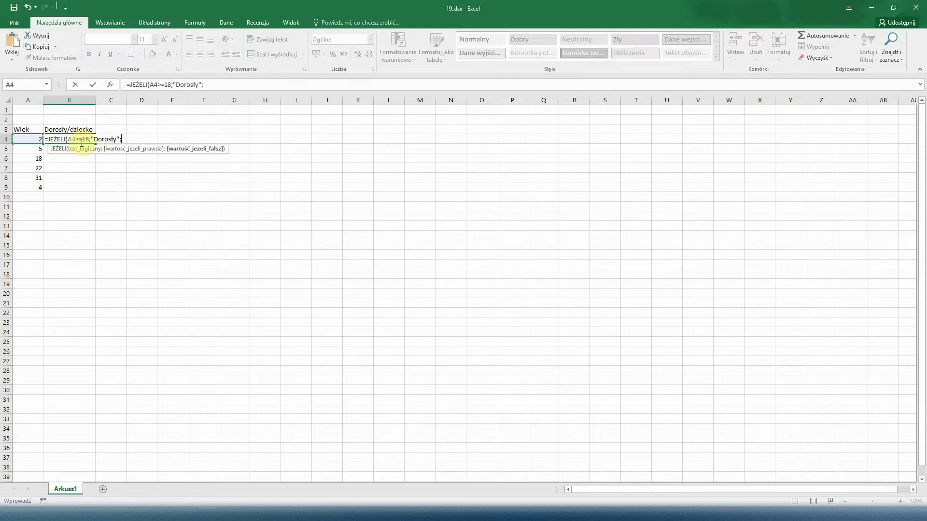
pyautogui.write('"Dziecko')
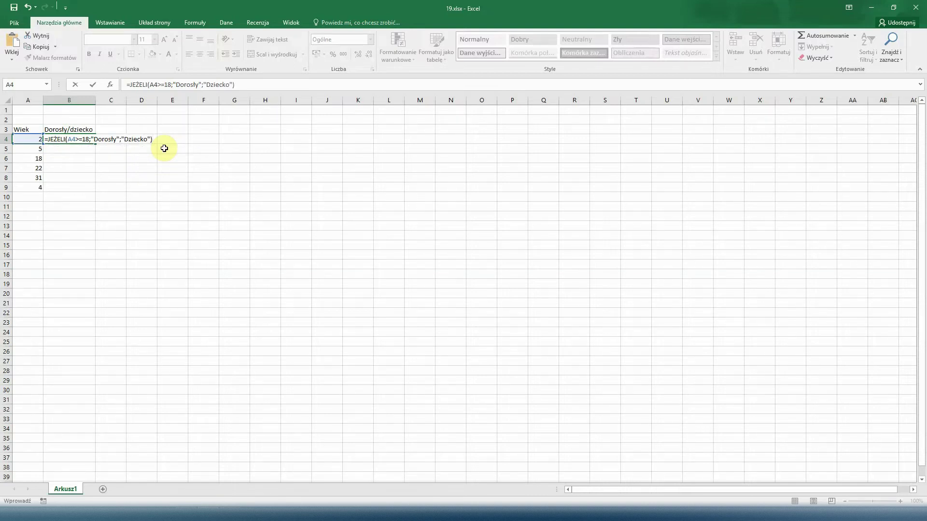
pyautogui.press('Return')
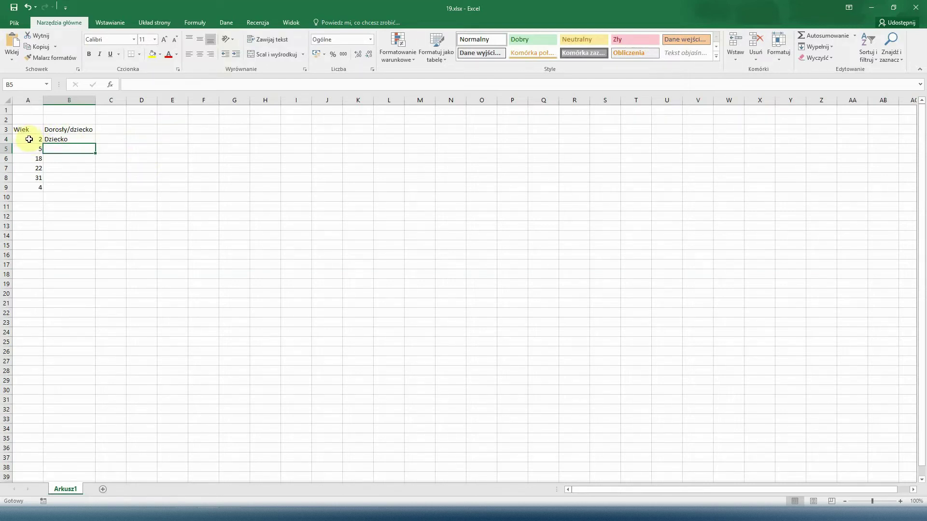
# - Fill the B4 IF formula down to B9 and check the copies in B6, B7 and B9
pyautogui.click(29, 139)
pyautogui.click(54, 140)
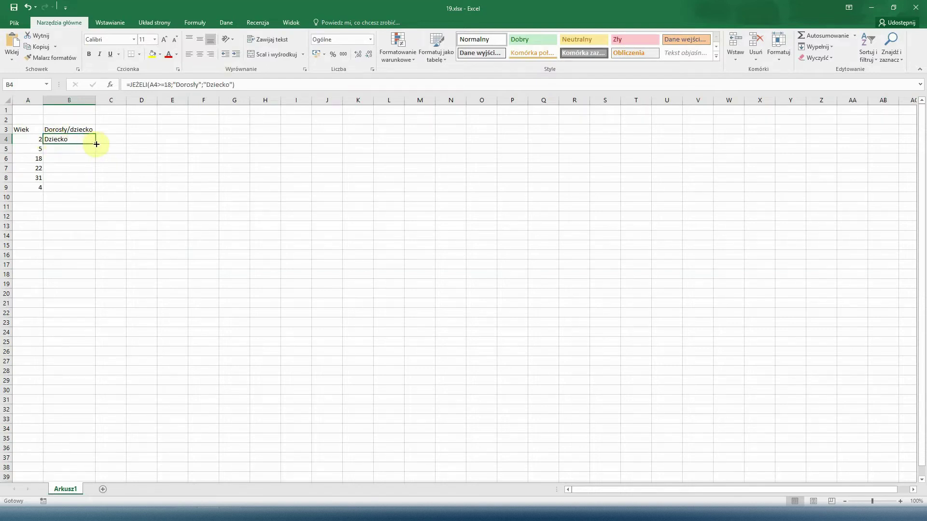
pyautogui.moveTo(96, 144); pyautogui.dragTo(90, 194)
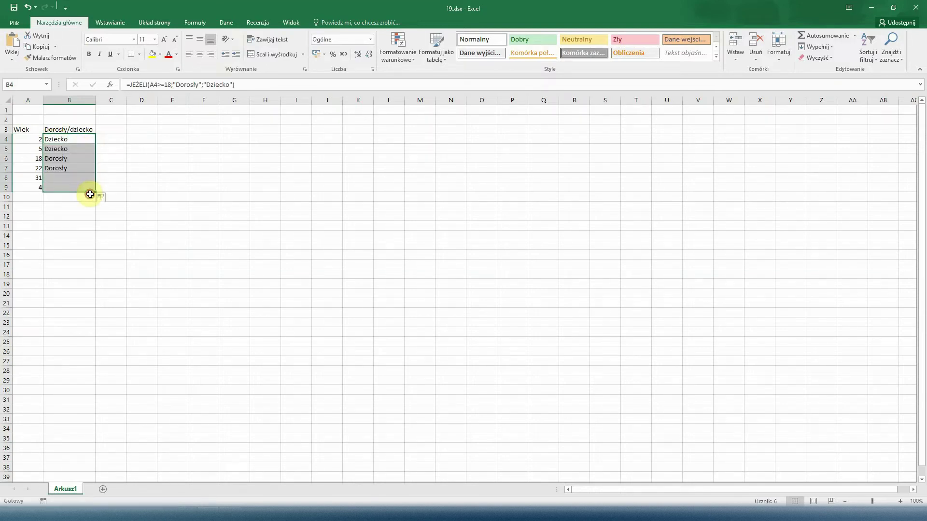
pyautogui.click(101, 197)
pyautogui.click(119, 167)
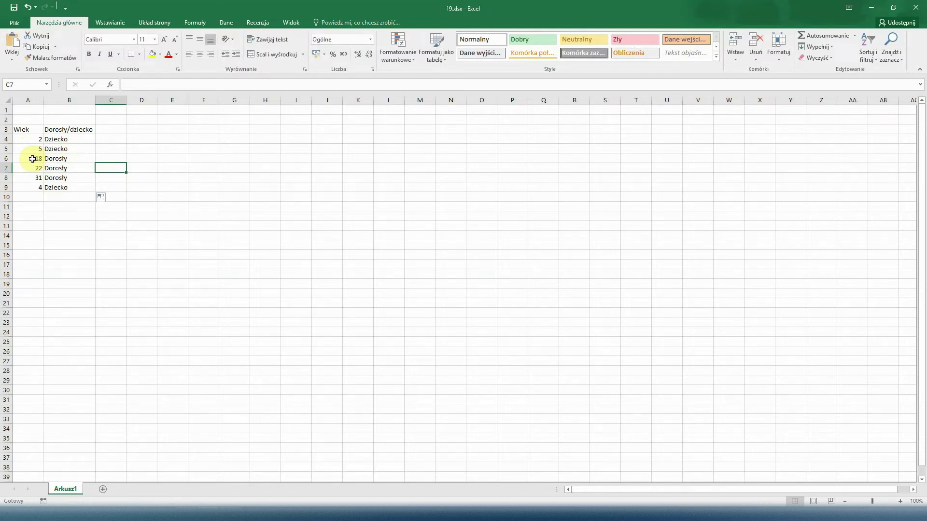
pyautogui.click(57, 158)
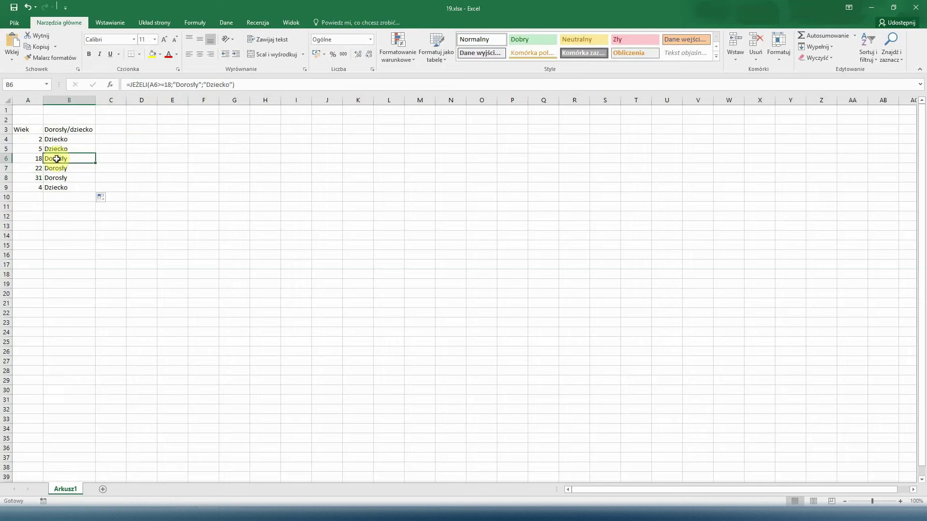
pyautogui.click(50, 168)
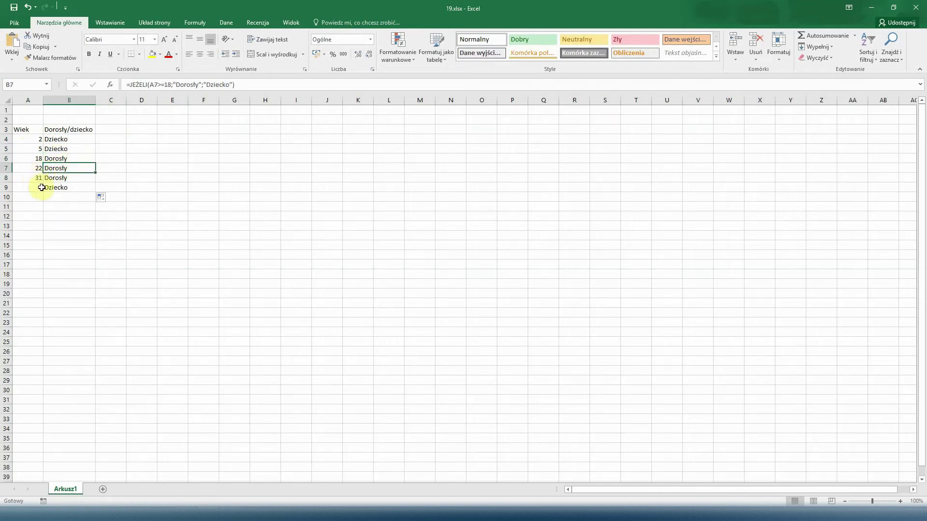
pyautogui.click(66, 188)
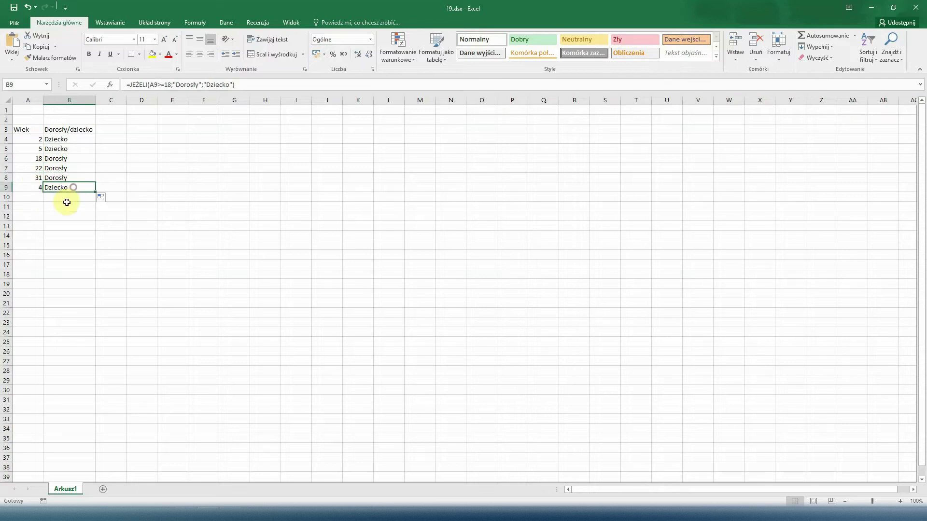
pyautogui.click(75, 198)
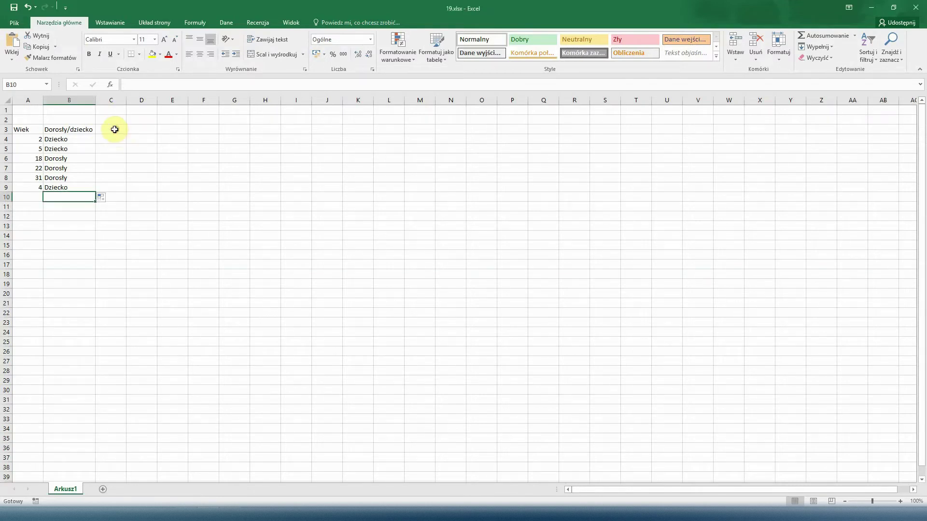
# - Add the header Czas pobytu in C3 and widen column C to fit it
pyautogui.click(110, 130)
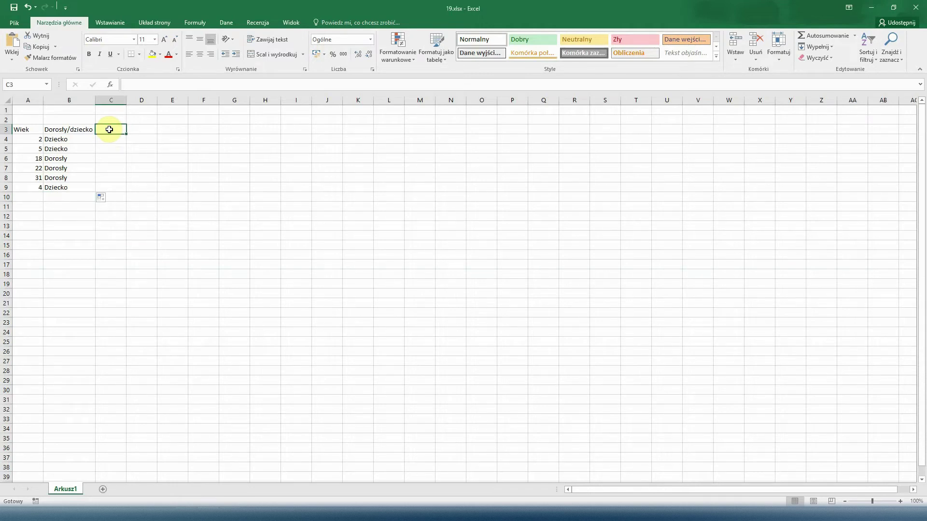
pyautogui.write('Czas pobytu')
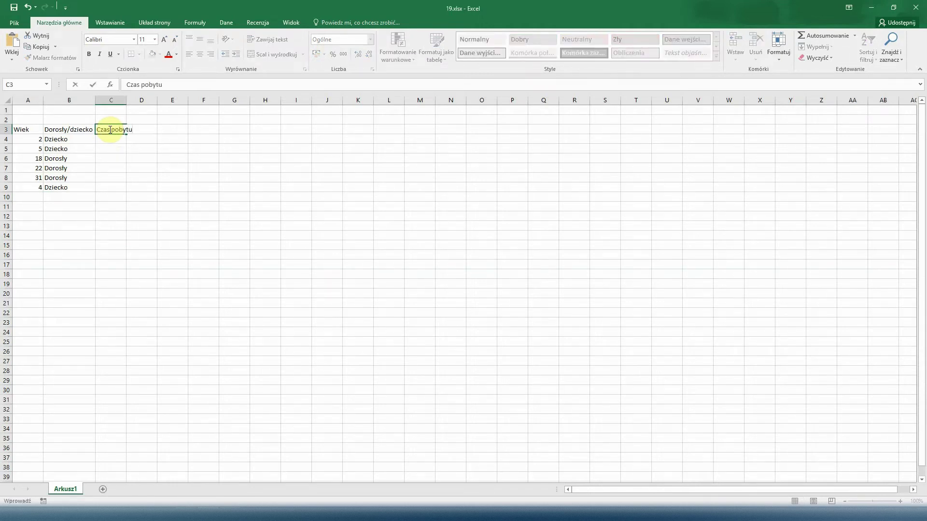
pyautogui.click(128, 100)
pyautogui.moveTo(126, 100); pyautogui.dragTo(140, 100)
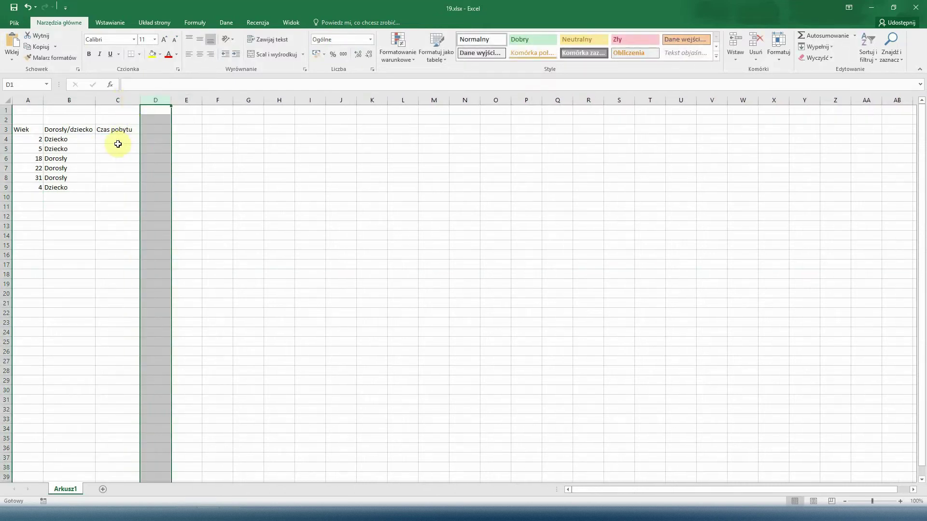
# - Enter the stay lengths 2, 4, 4, 6, 6 and 6 in C4:C9
pyautogui.click(121, 139)
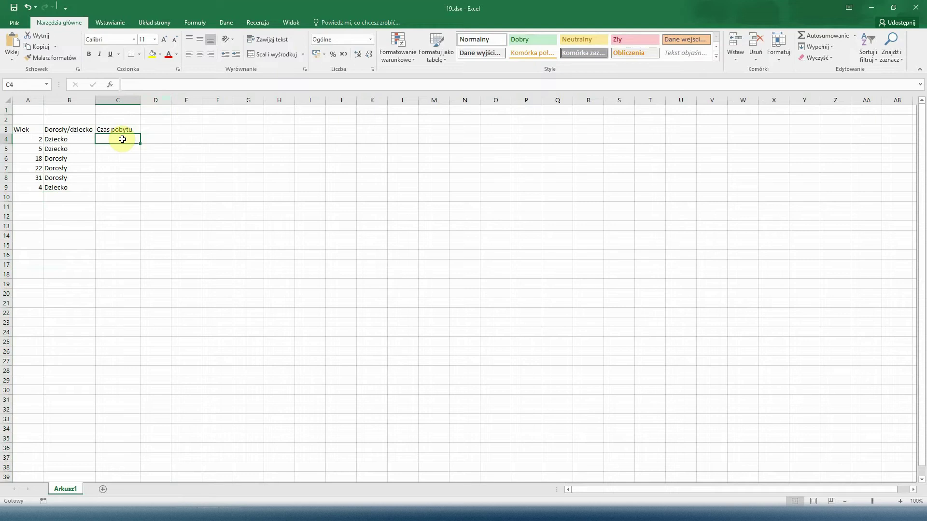
pyautogui.write('2')
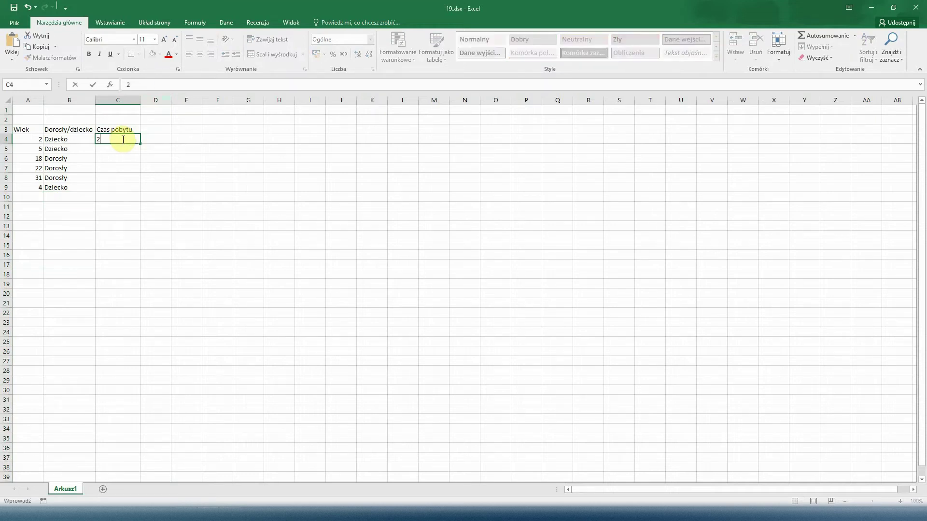
pyautogui.press('Return')
pyautogui.write('4')
pyautogui.press('Return')
pyautogui.write('4')
pyautogui.press('Return')
pyautogui.write('6')
pyautogui.press('Return')
pyautogui.write('6')
pyautogui.press('Return')
pyautogui.write('6')
pyautogui.press('Return')
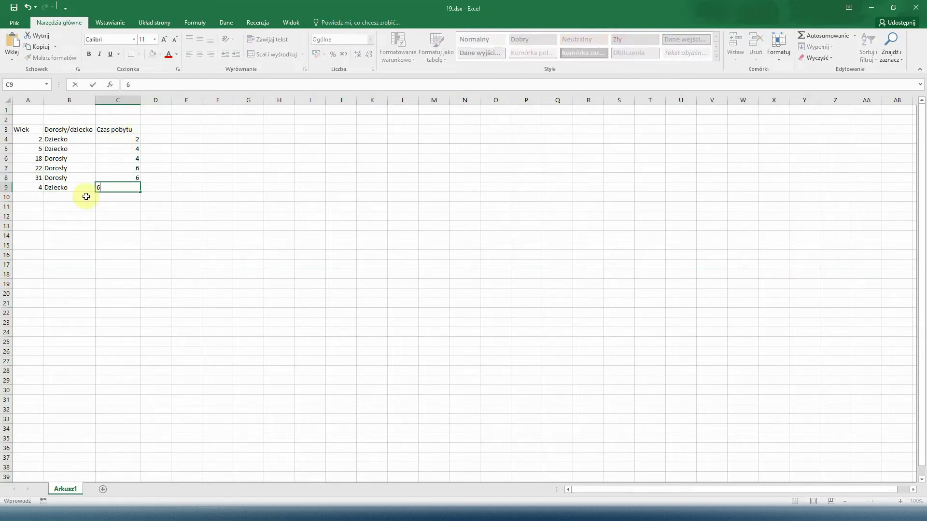
pyautogui.click(91, 223)
pyautogui.click(165, 134)
pyautogui.click(167, 131)
pyautogui.write('Cena cał')
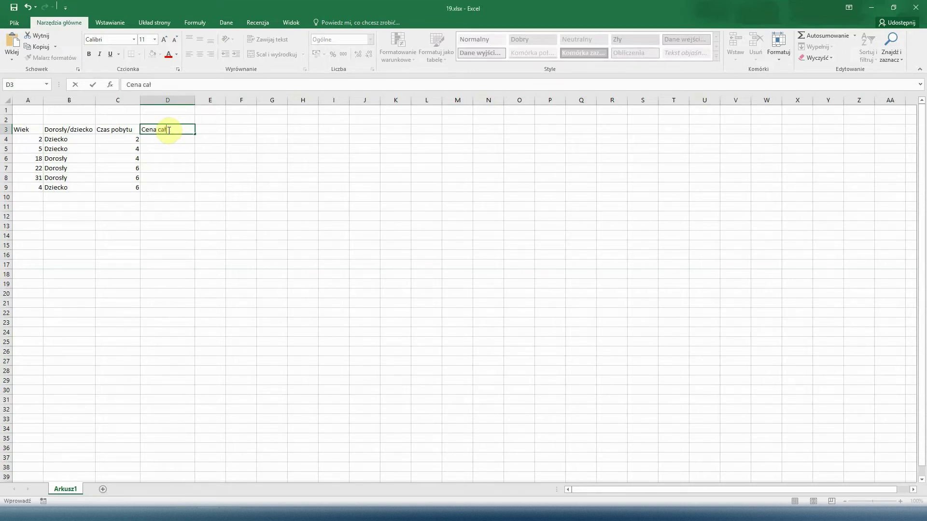
# - Complete the D3 header as Cena całego pobytu and widen column D
pyautogui.write('ego pobytu')
pyautogui.press('Return')
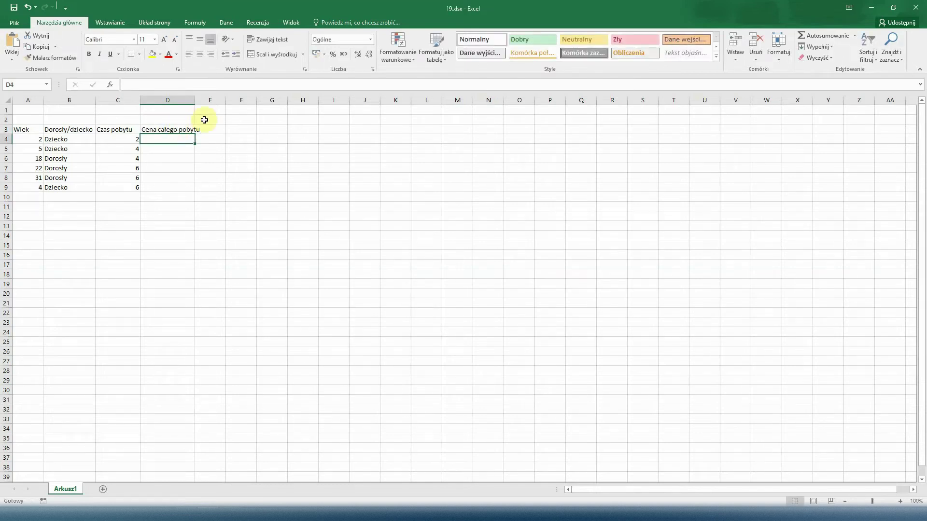
pyautogui.moveTo(195, 102); pyautogui.dragTo(209, 102)
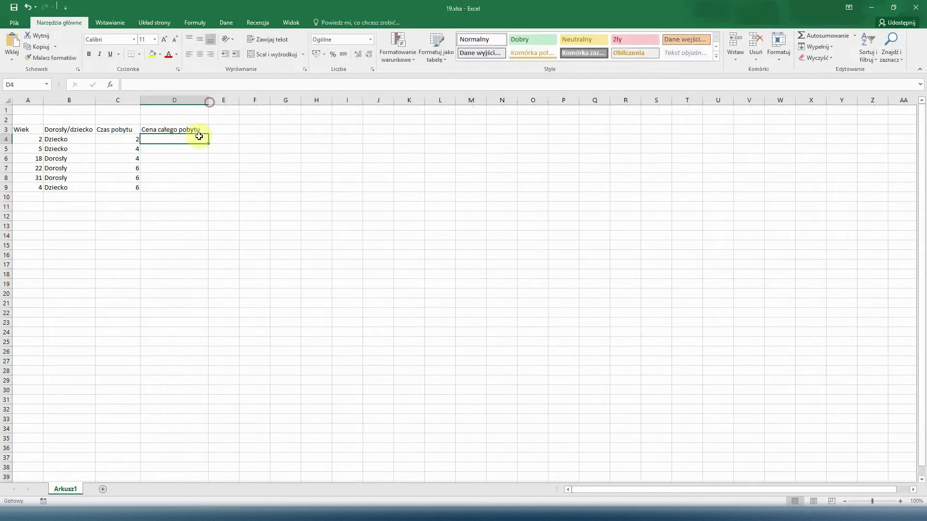
pyautogui.click(286, 168)
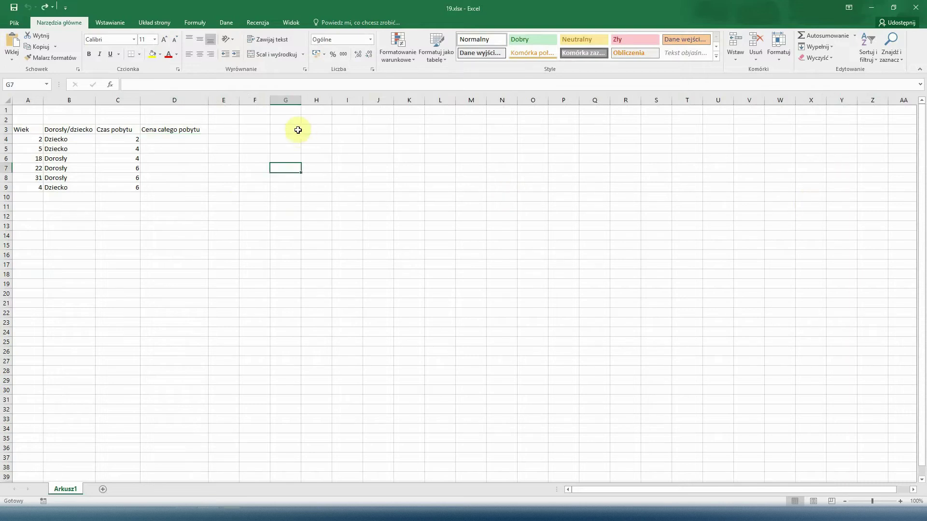
# - Widen column H and label H3:H4 Cena za dobę dorosły and Cena za dobę dziecko
pyautogui.click(317, 129)
pyautogui.moveTo(332, 103); pyautogui.dragTo(389, 102)
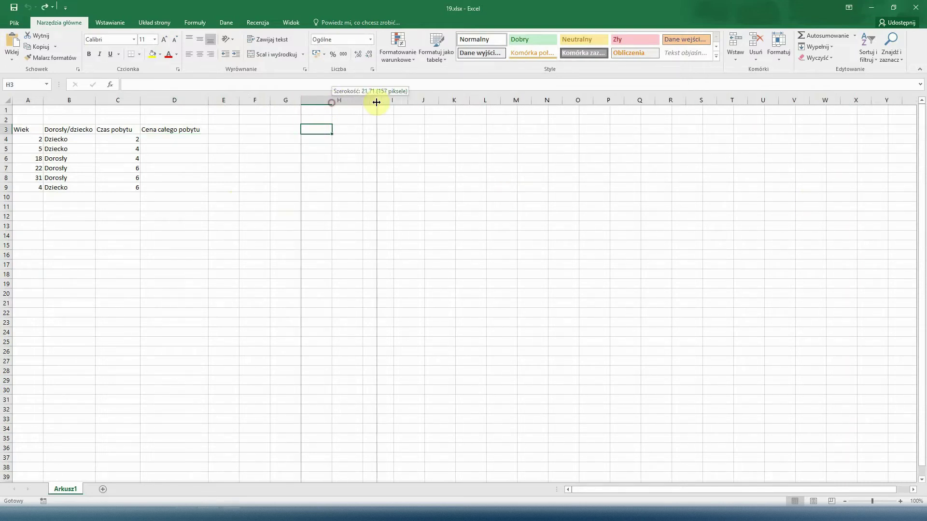
pyautogui.doubleClick(341, 129)
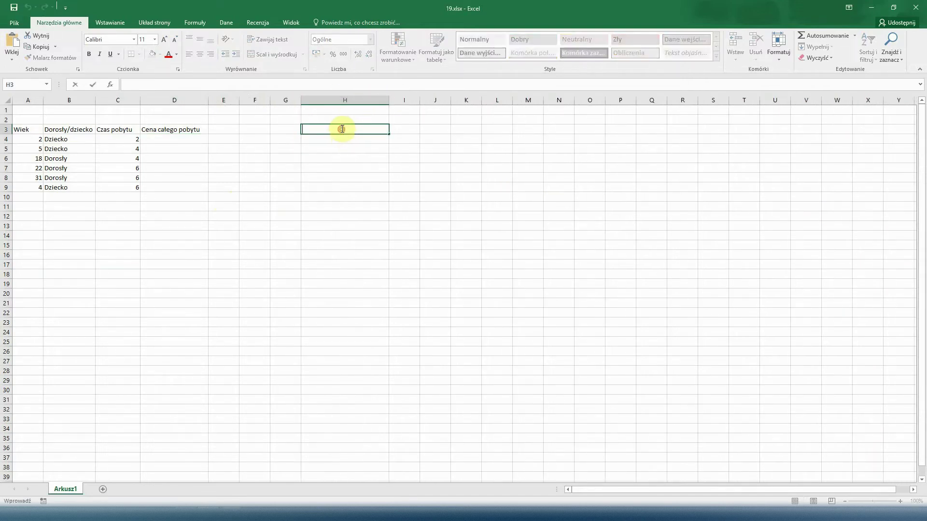
pyautogui.write('Cena')
pyautogui.write(' za dobę')
pyautogui.write(' dorosły')
pyautogui.press('Return')
pyautogui.write('Cena za dobę dziecko')
pyautogui.press('Tab')
# - Enter the daily rates 90 for adults and 30 for children in I3:I4
pyautogui.press('Up')
pyautogui.write('90')
pyautogui.press('Return')
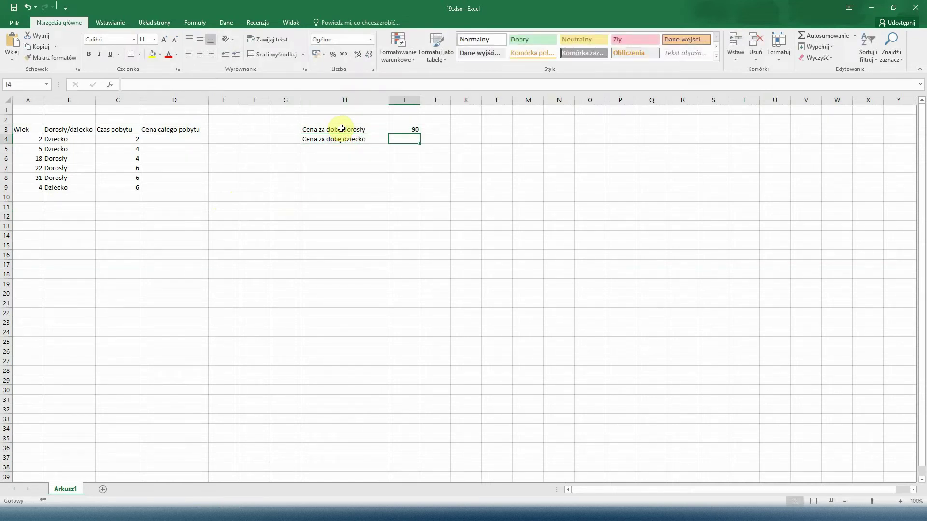
pyautogui.write('30')
pyautogui.press('Return')
pyautogui.press('Left')
pyautogui.press('Left')
pyautogui.press('Left')
pyautogui.press('Left')
pyautogui.press('Left')
pyautogui.press('Up')
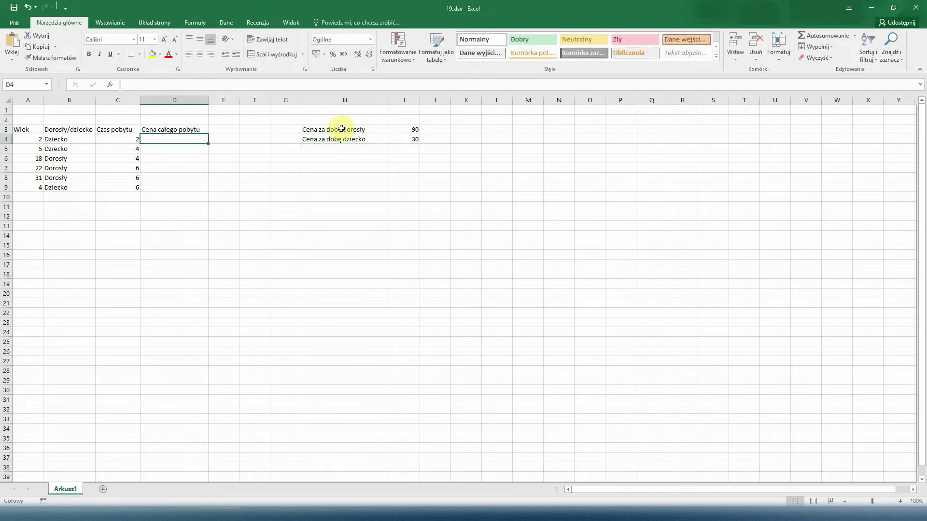
pyautogui.write('=')
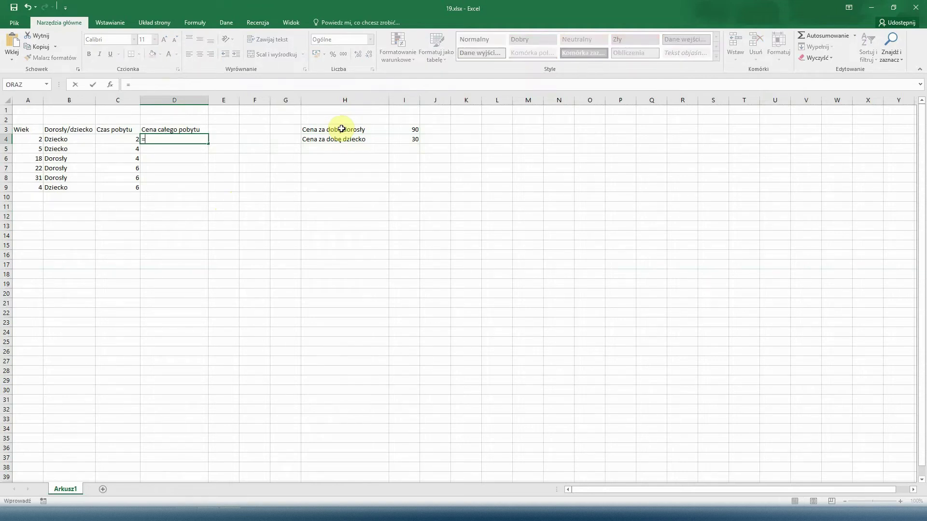
pyautogui.write('JE')
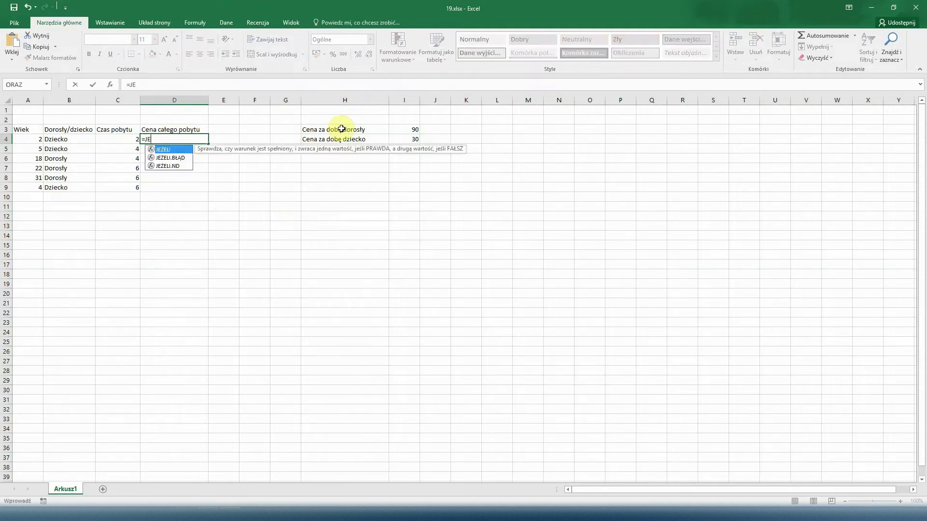
pyautogui.write('ŻELI(')
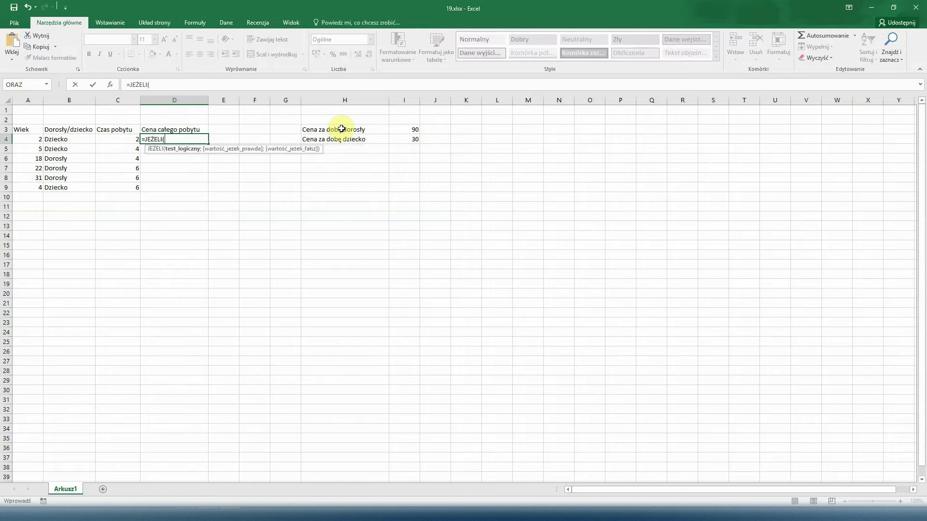
# - Build the D4 formula's condition A4>=18 with the adult price C4*$I$3
pyautogui.click(33, 137)
pyautogui.write('>=18')
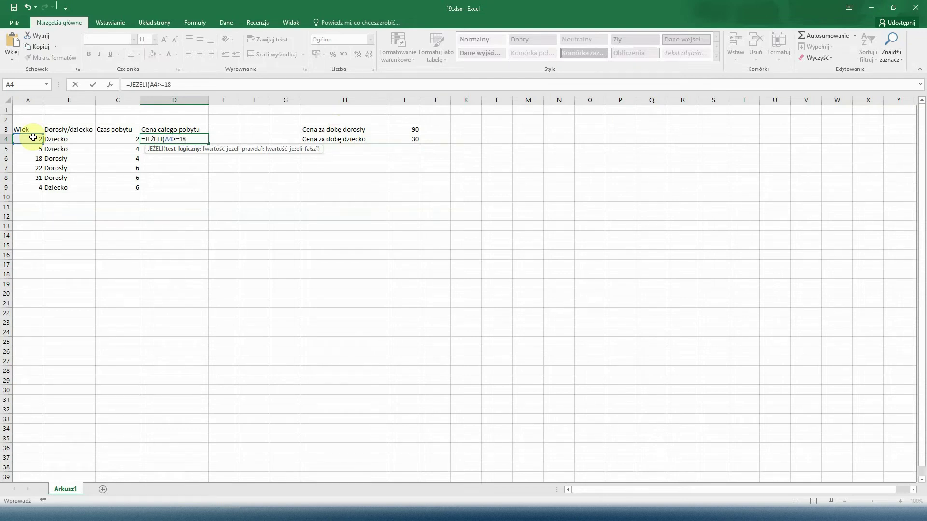
pyautogui.write(';')
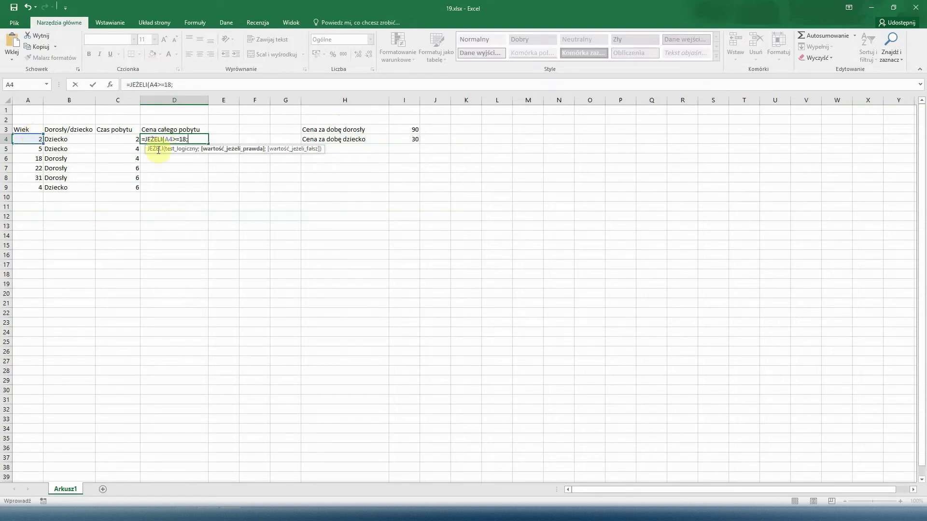
pyautogui.click(112, 139)
pyautogui.write('*')
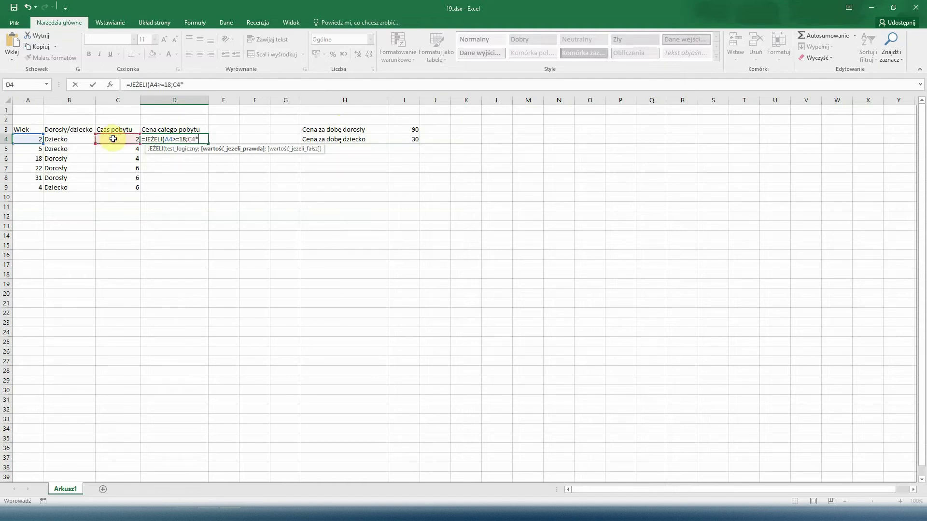
pyautogui.click(411, 131)
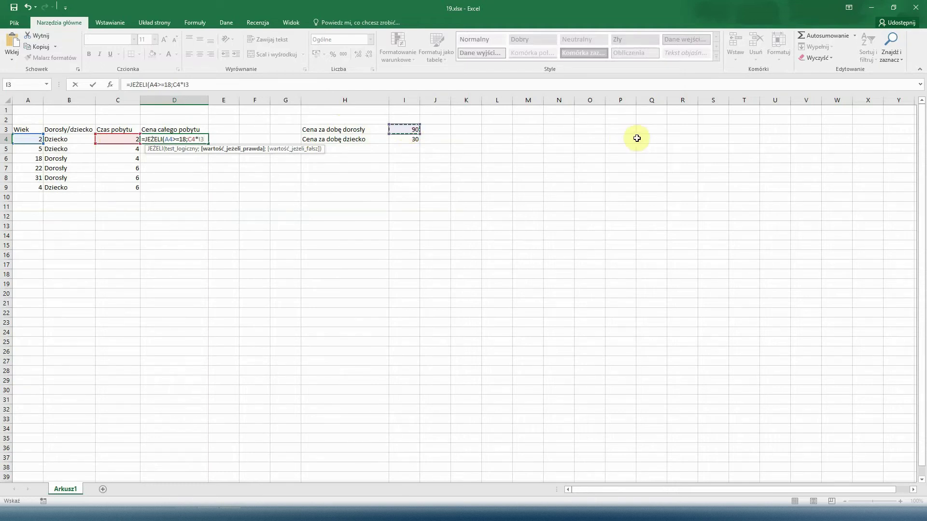
pyautogui.press('Left')
pyautogui.press('Right')
pyautogui.click(199, 139)
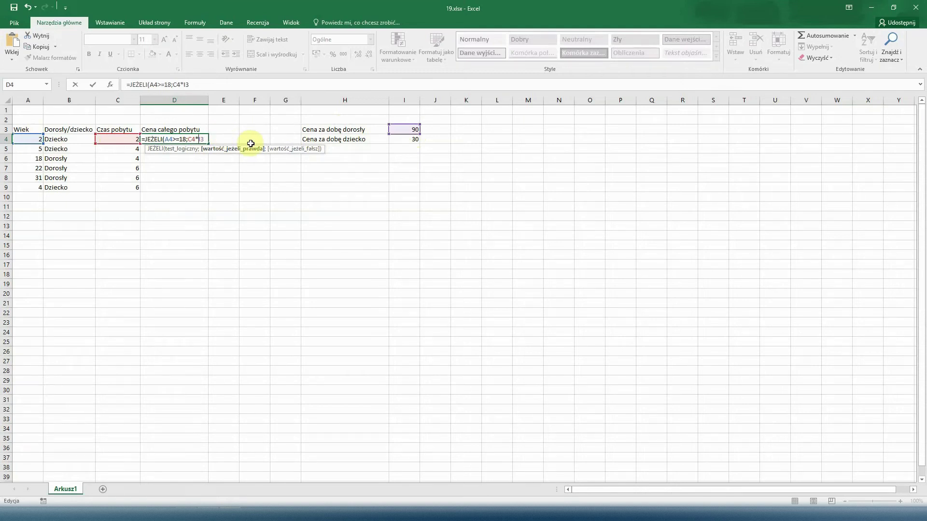
pyautogui.write('$I$3')
pyautogui.write(';')
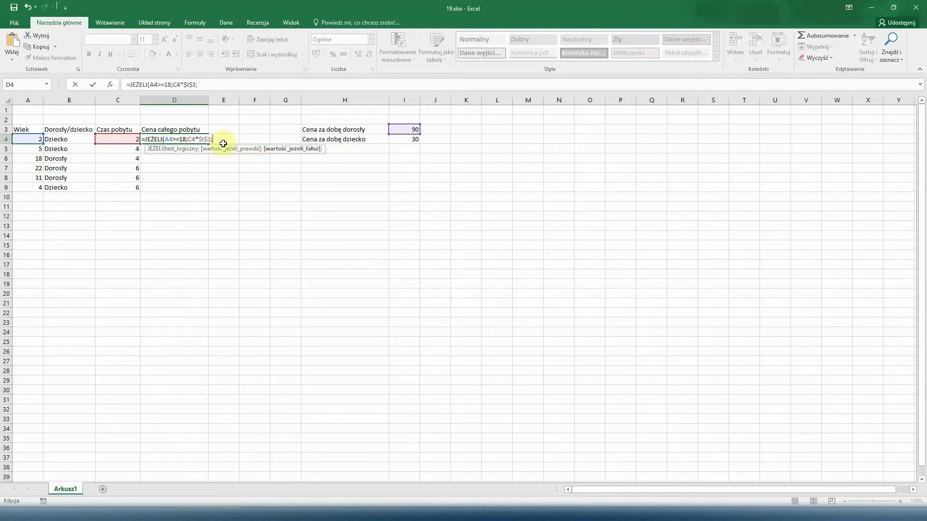
# - Finish the D4 formula with the child price C4*$I$4, giving 60
pyautogui.click(122, 139)
pyautogui.write('*')
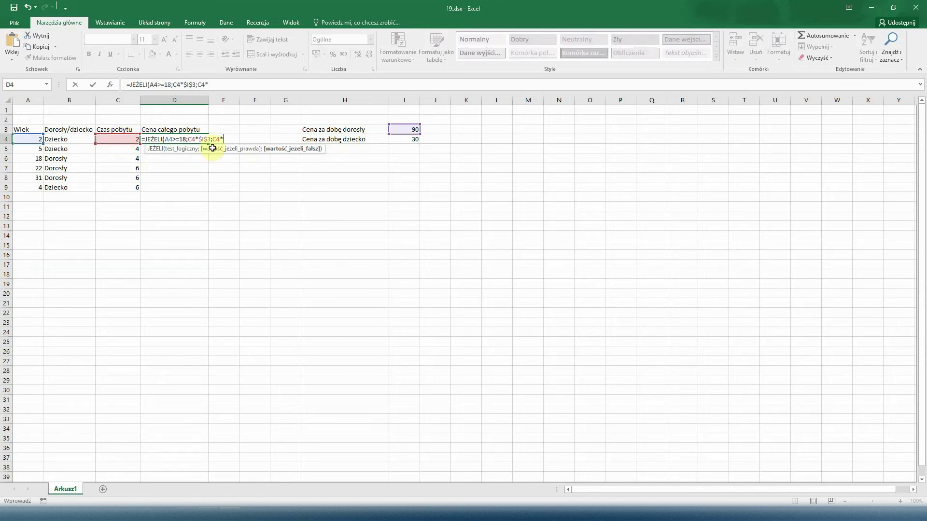
pyautogui.click(409, 141)
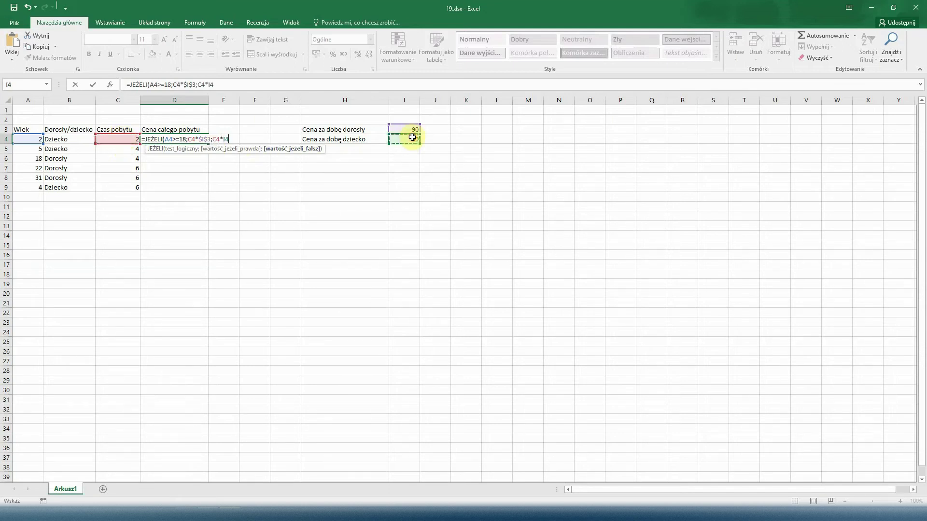
pyautogui.click(225, 141)
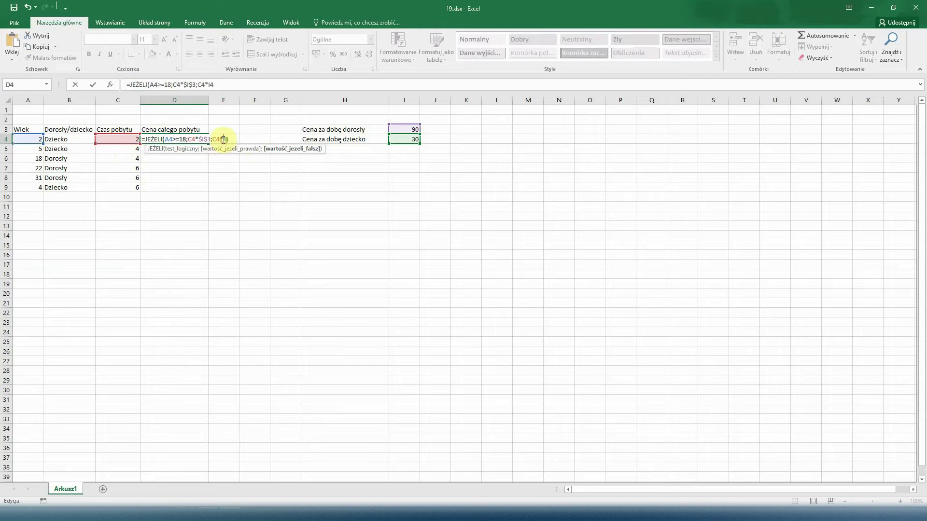
pyautogui.write('$I')
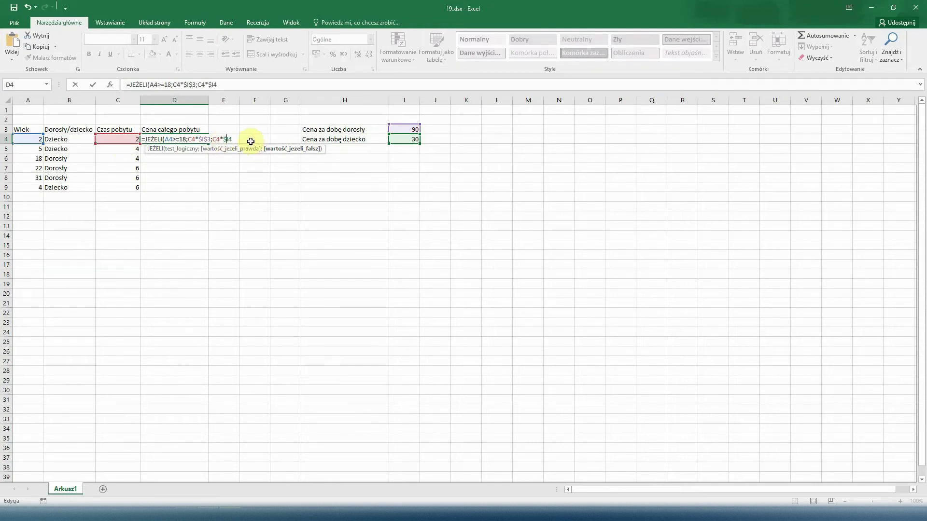
pyautogui.write('$4')
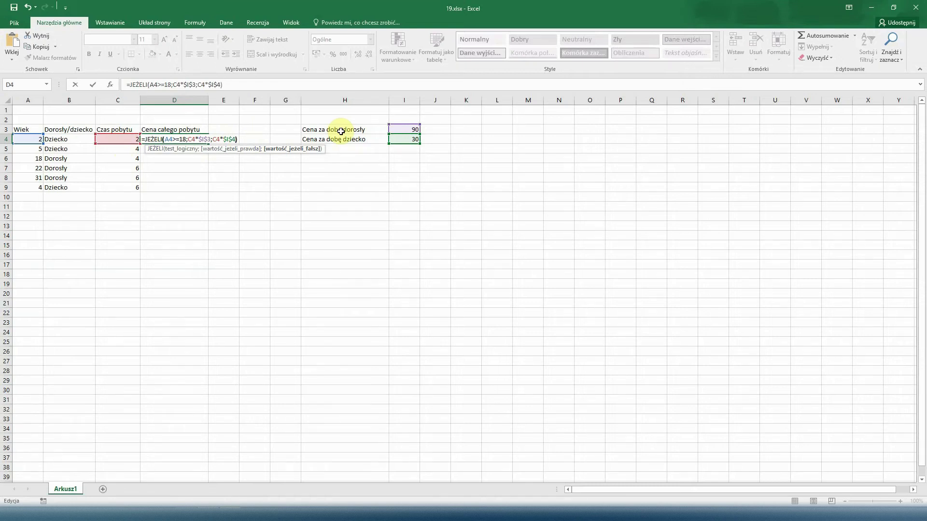
pyautogui.press('Return')
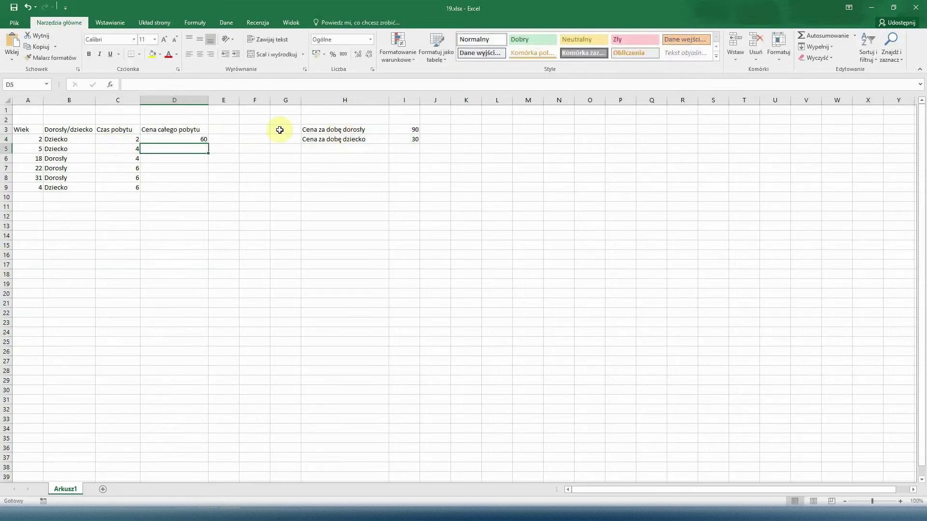
# - Copy the D4 price formula down to D9, giving 60, 120, 360, 540, 540 and 180
pyautogui.click(200, 140)
pyautogui.moveTo(209, 144); pyautogui.dragTo(211, 191)
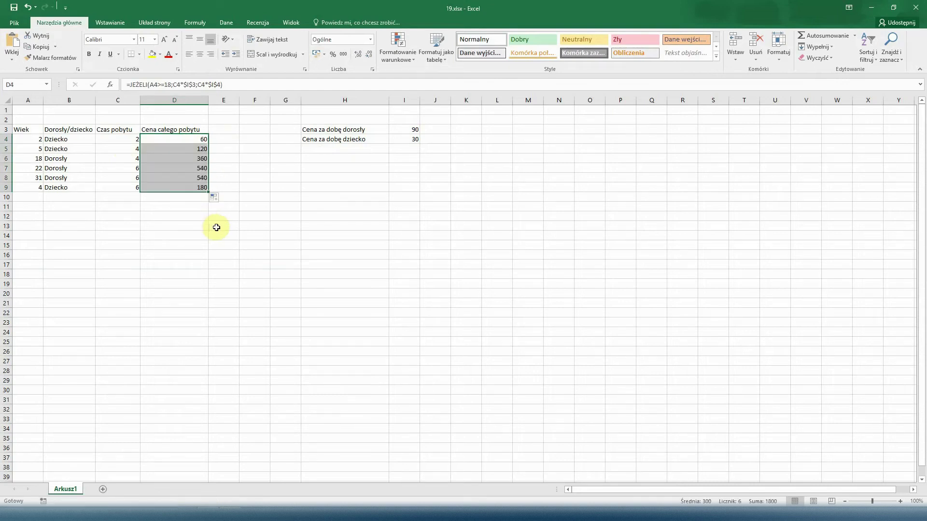
pyautogui.click(224, 146)
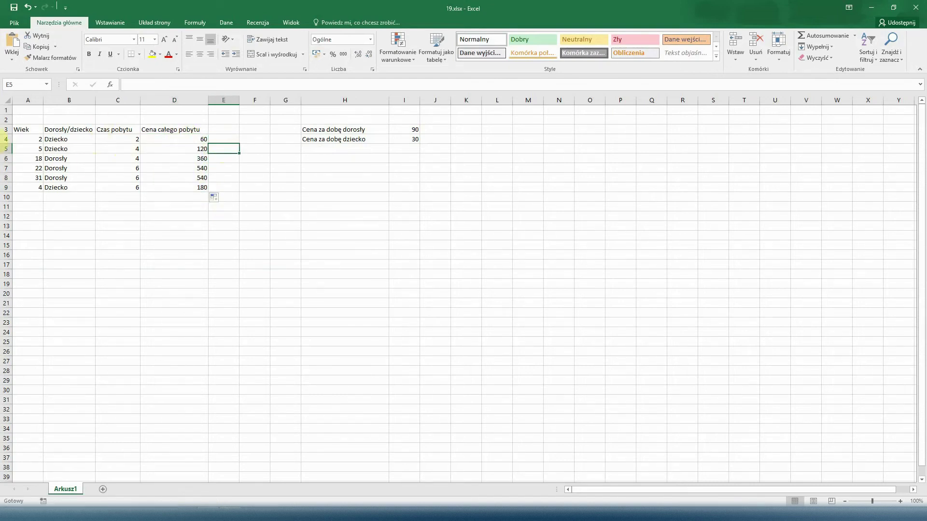
pyautogui.click(215, 217)
pyautogui.click(193, 140)
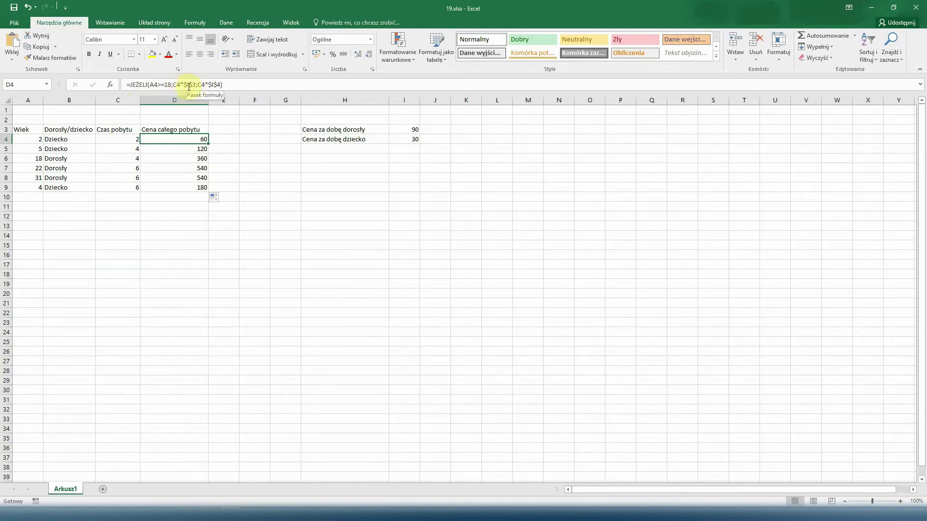
pyautogui.click(328, 151)
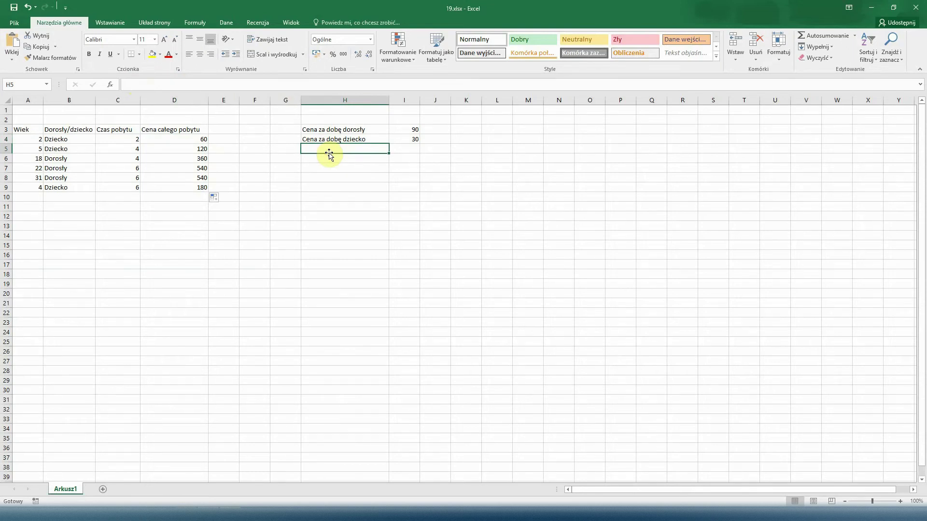
# - Add labels 'Cena dla osób w wieku powyżej 100' and 'Cena dla dziecka poniżej 3 lat' in H5:H6, widening column H
pyautogui.write('Cena dla osób')
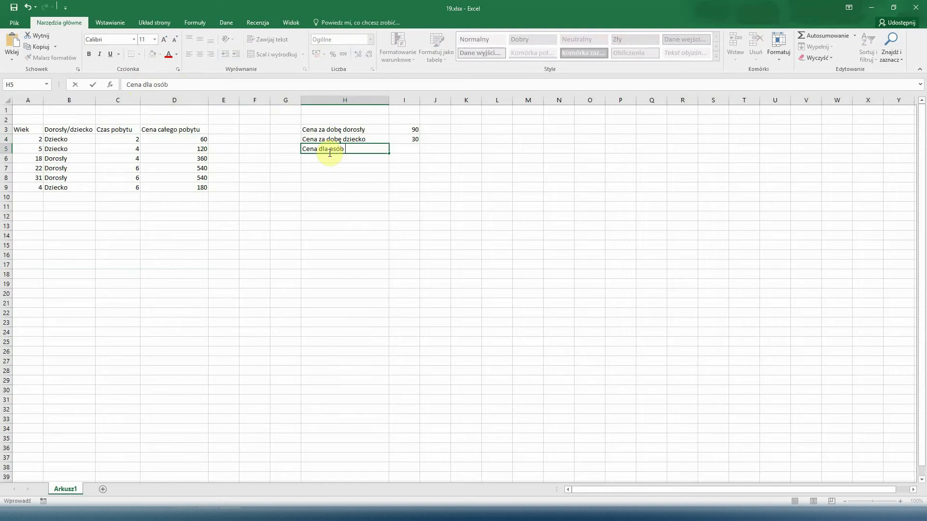
pyautogui.write(' w wieku pow')
pyautogui.write('yżej 100')
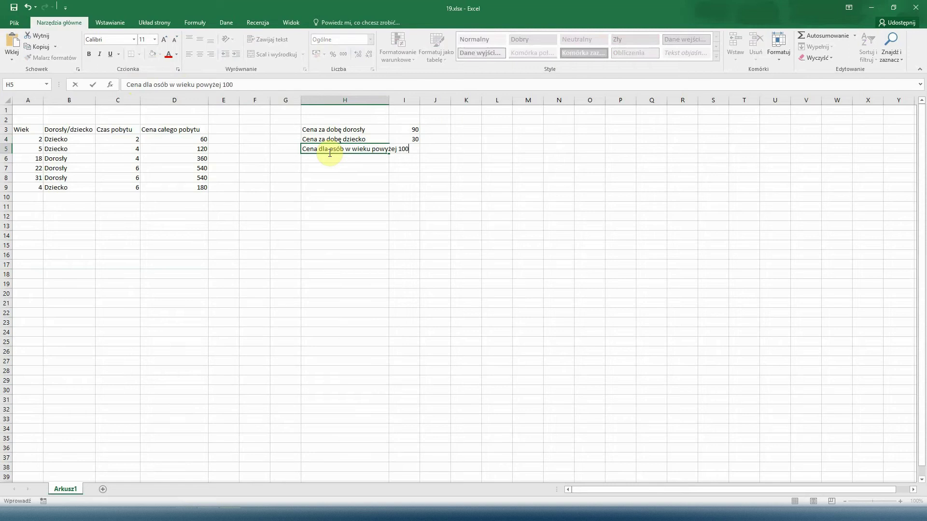
pyautogui.press('Return')
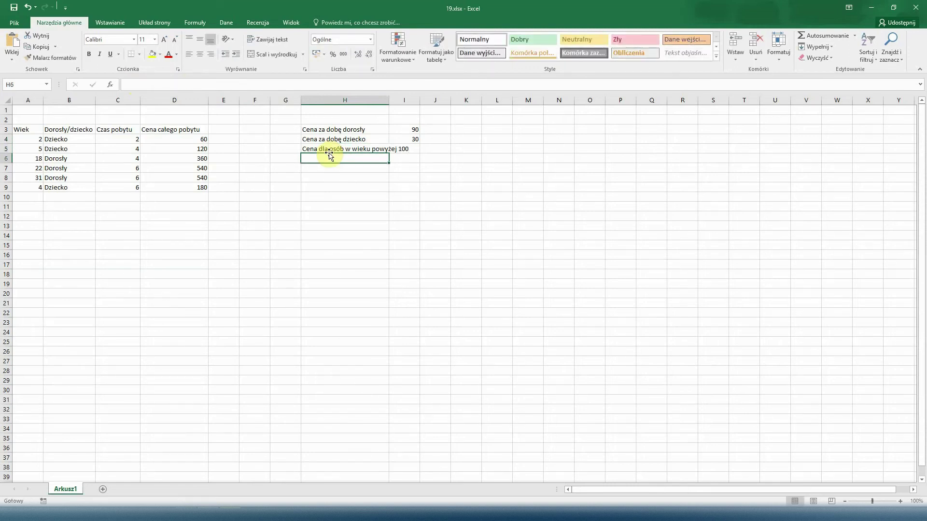
pyautogui.write('Cena dla dziecka poniżej')
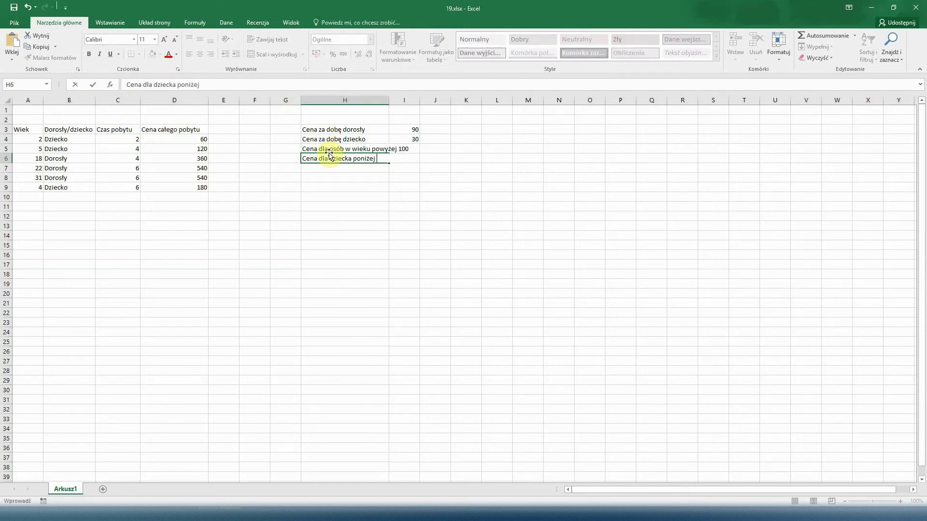
pyautogui.write(' 3 lat')
pyautogui.press('Return')
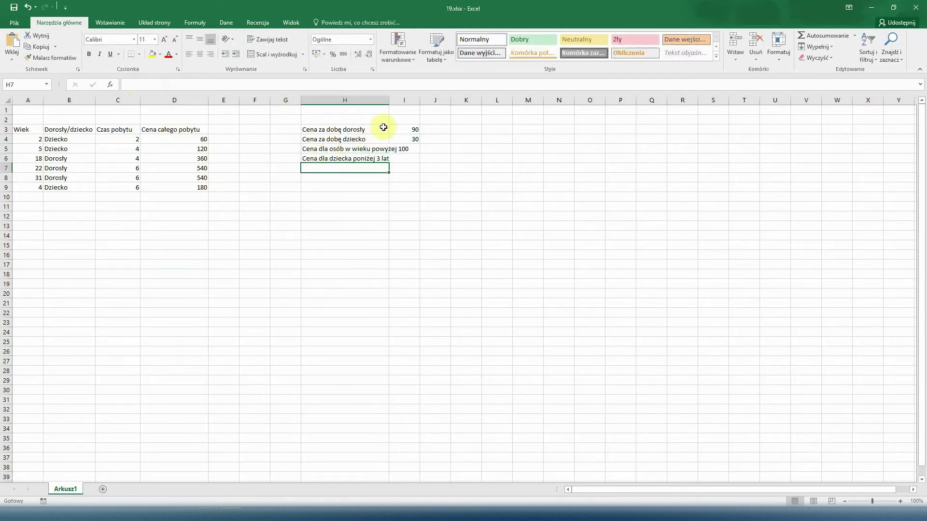
pyautogui.moveTo(385, 101); pyautogui.dragTo(420, 101)
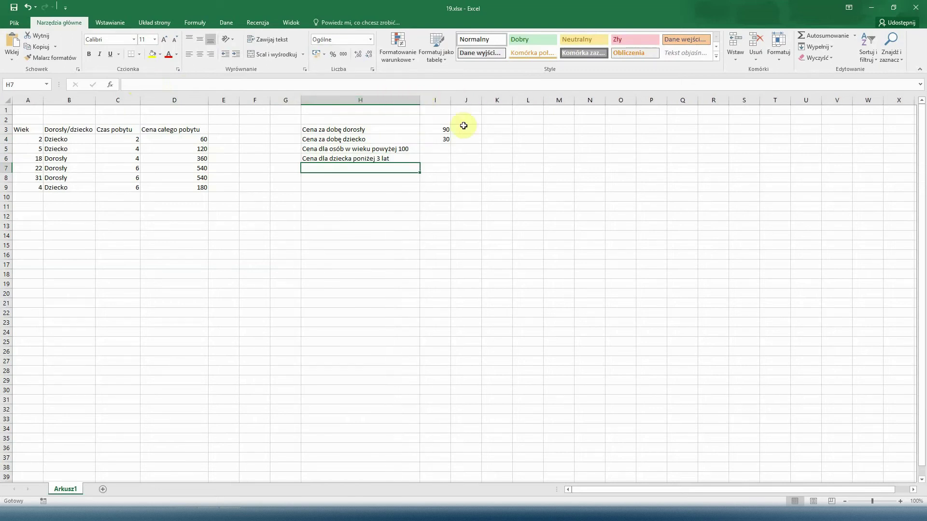
# - Enter the prices 10 in I5 and 0 in I6
pyautogui.click(449, 157)
pyautogui.click(447, 147)
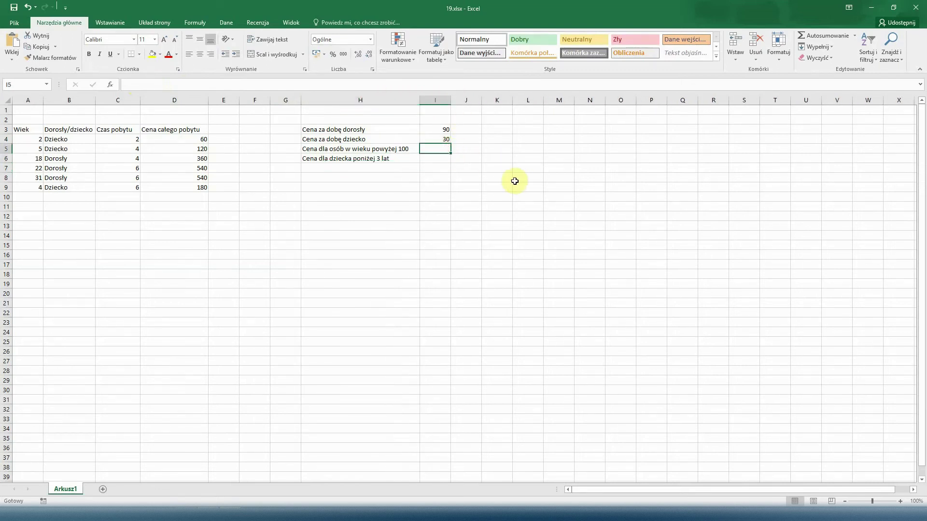
pyautogui.write('10')
pyautogui.press('Return')
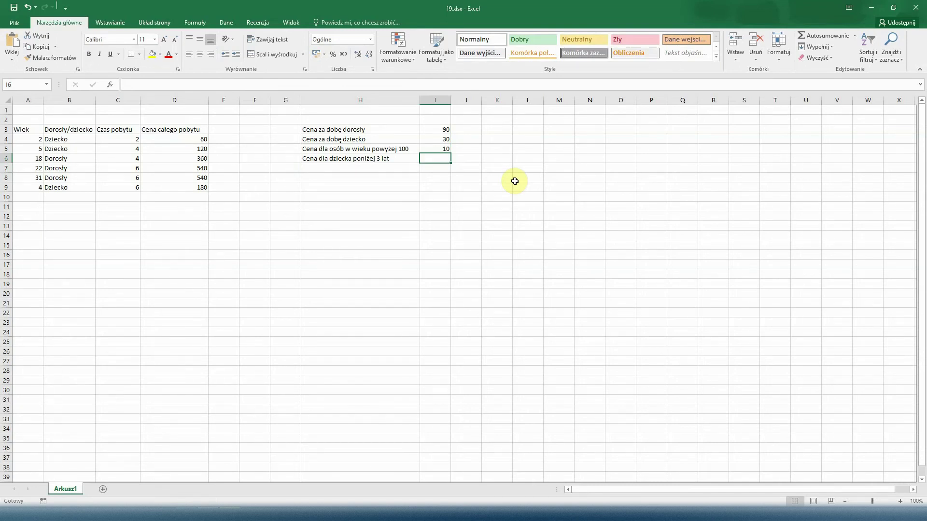
pyautogui.write('0')
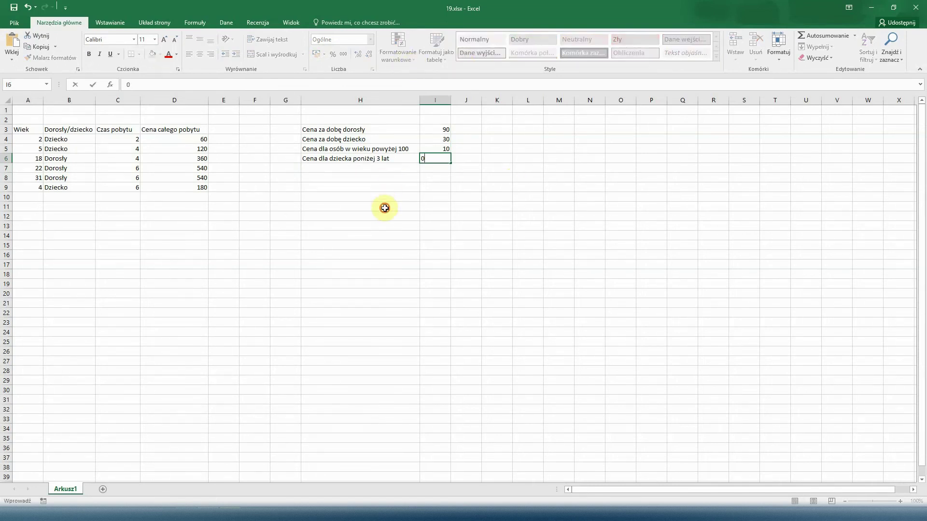
pyautogui.click(383, 206)
pyautogui.click(227, 129)
# - Put 'Promocyjna cena dla stałych klientów' in E3, widening column E and heightening row 3
pyautogui.moveTo(239, 100); pyautogui.dragTo(288, 100)
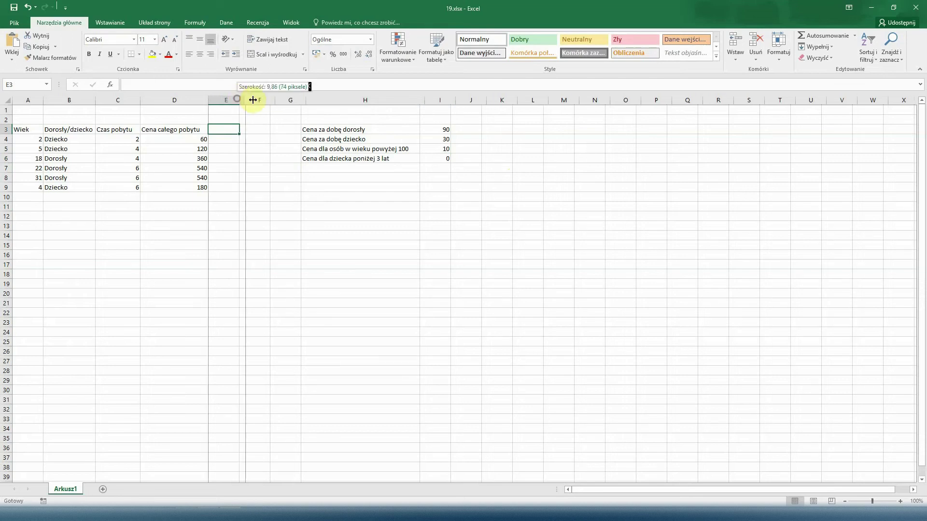
pyautogui.doubleClick(253, 131)
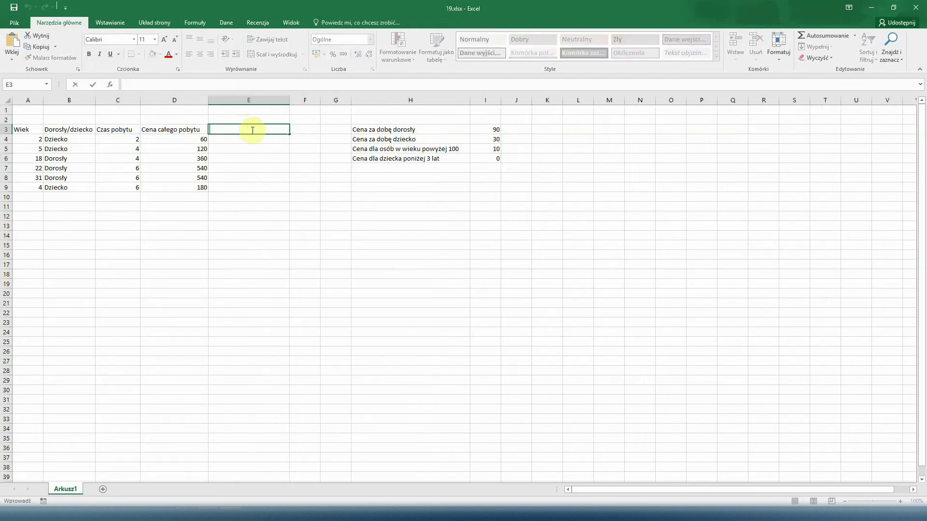
pyautogui.write('Promocyjna cena dla stałych klie')
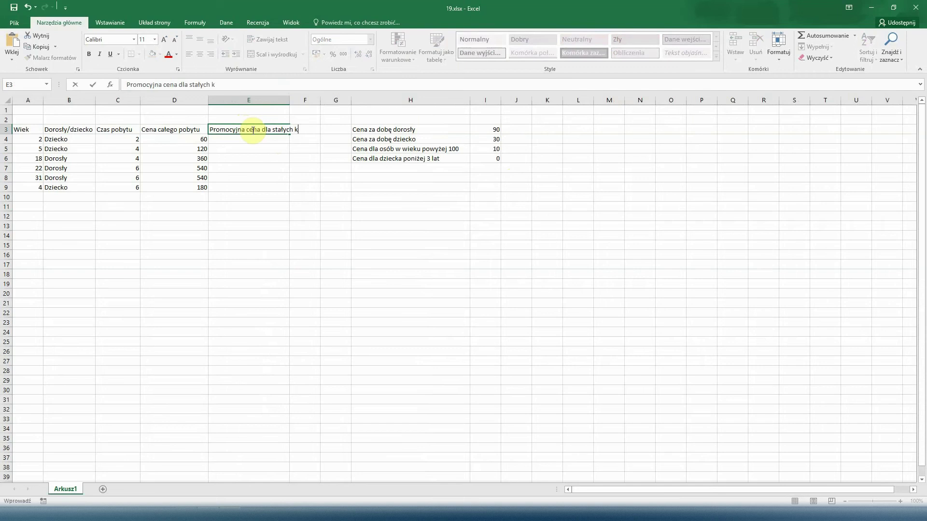
pyautogui.write('ntów')
pyautogui.hotkey('ctrl', 'Return')
pyautogui.moveTo(10, 134); pyautogui.dragTo(10, 143)
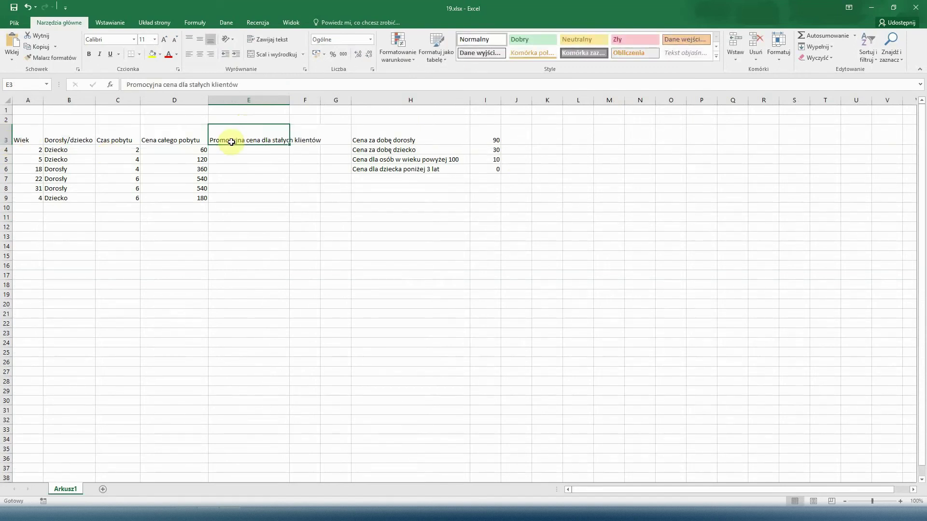
pyautogui.rightClick(235, 129)
pyautogui.moveTo(257, 268)
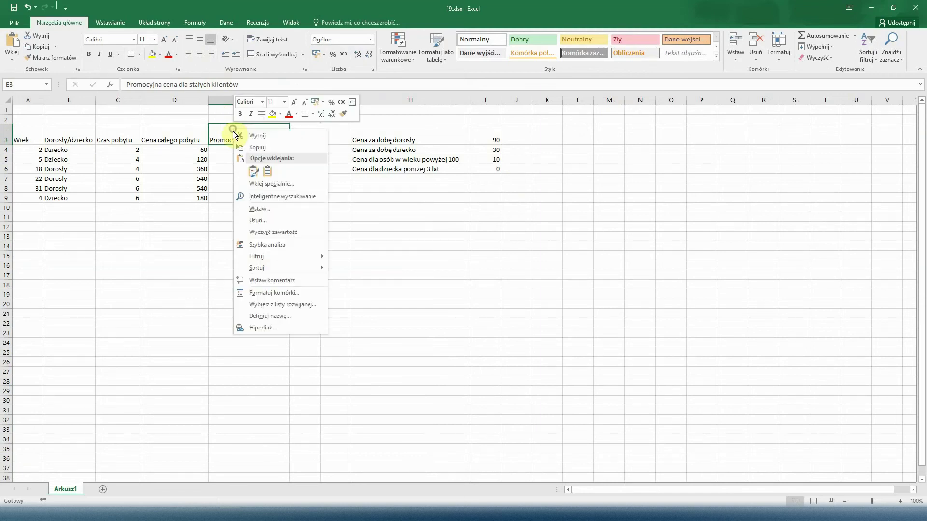
# - Turn on text wrapping for the E3 promotional price header, then begin a formula in E4
pyautogui.click(270, 291)
pyautogui.click(185, 192)
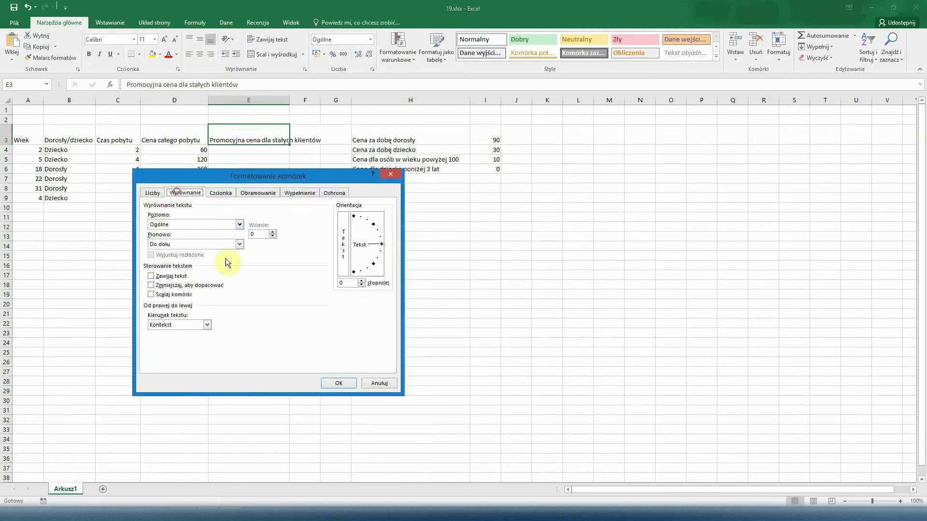
pyautogui.click(162, 276)
pyautogui.click(323, 382)
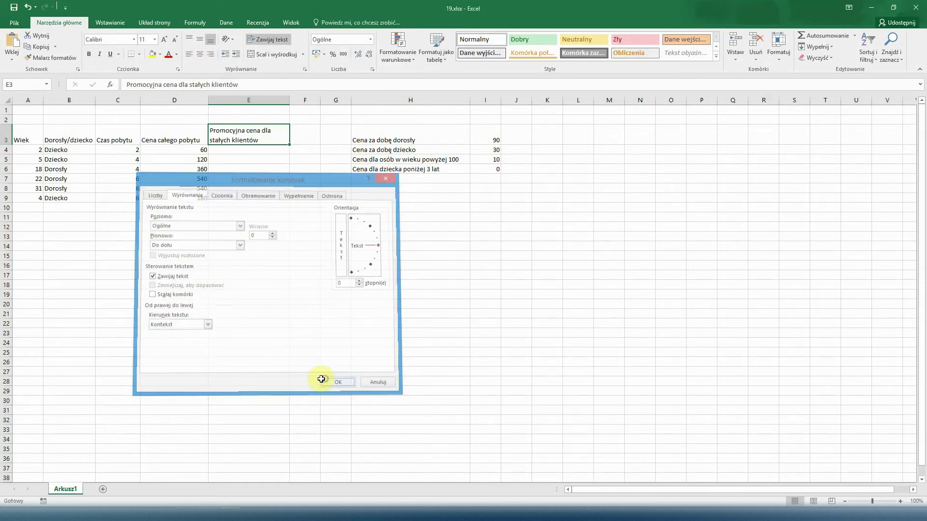
pyautogui.click(240, 151)
pyautogui.doubleClick(239, 150)
pyautogui.write('=')
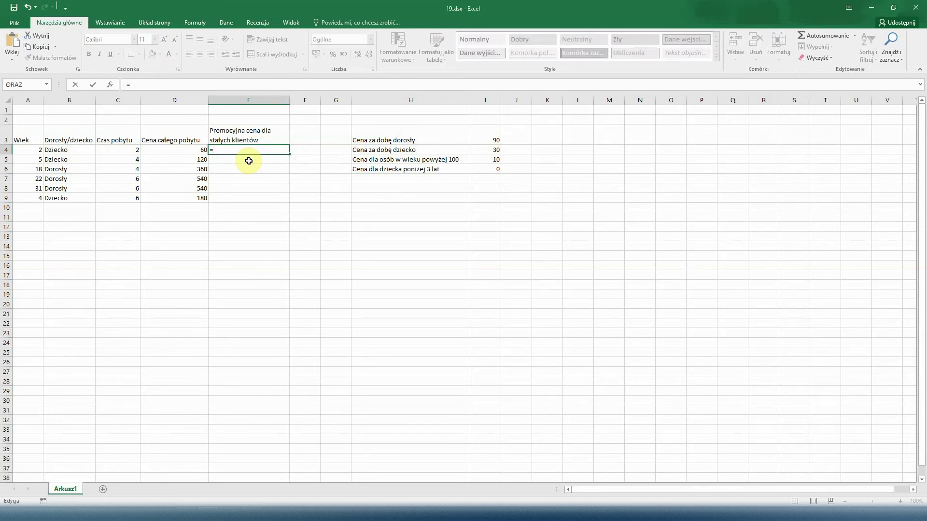
# - Start E4 with =JEŻELI(A4>=18; as the adult age test
pyautogui.write('JEŻ')
pyautogui.doubleClick(249, 162)
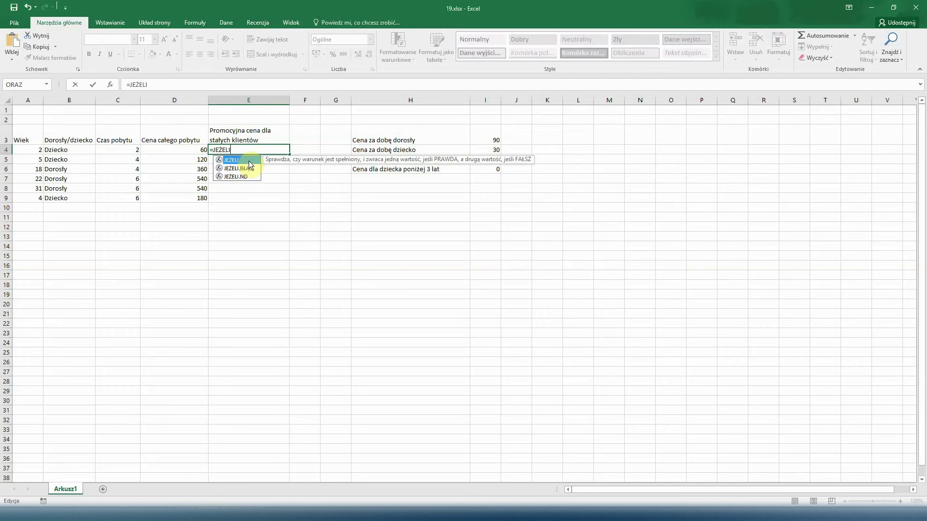
pyautogui.click(21, 150)
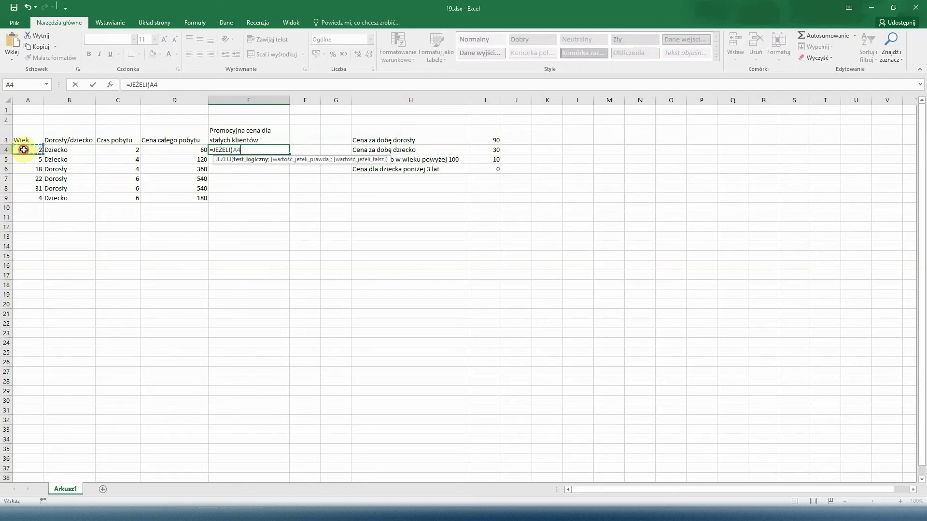
pyautogui.write('>=18')
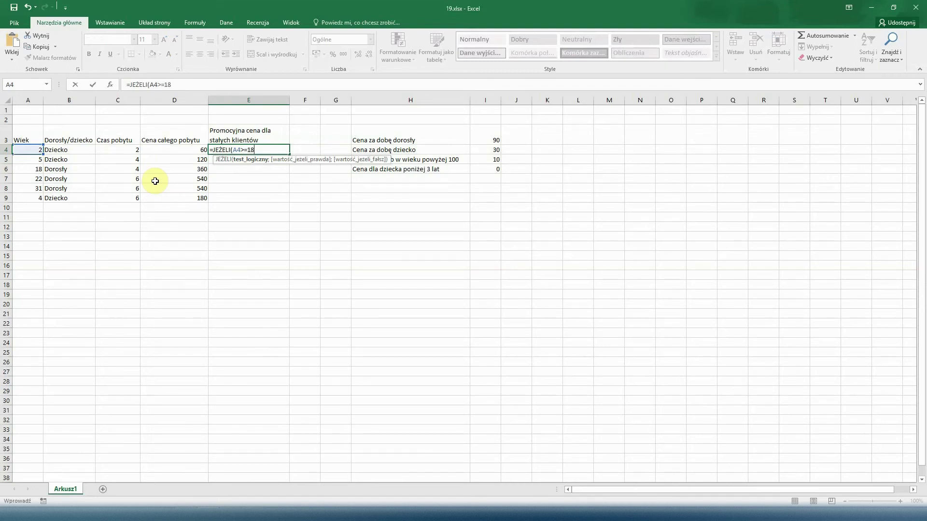
pyautogui.write(';')
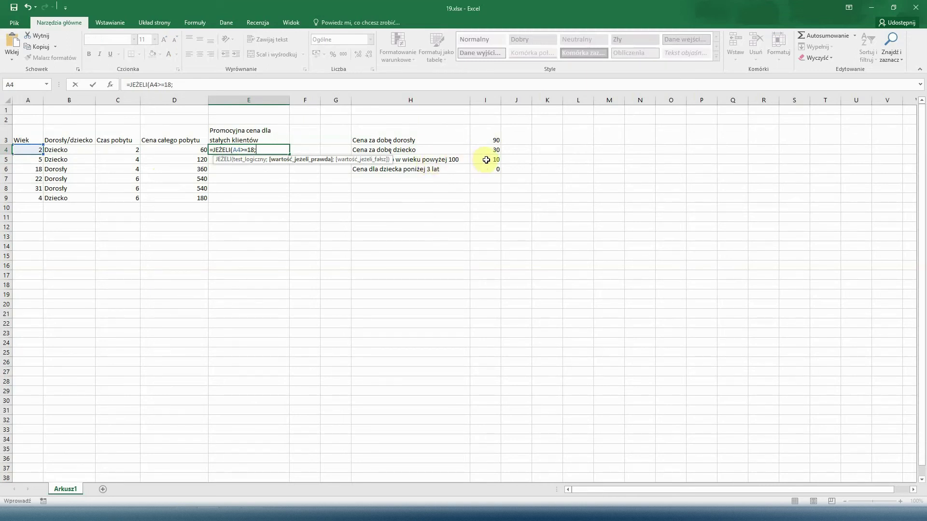
# - Add the nested condition A4>100 returning C4*$I$5 for over-100 guests
pyautogui.click(266, 150)
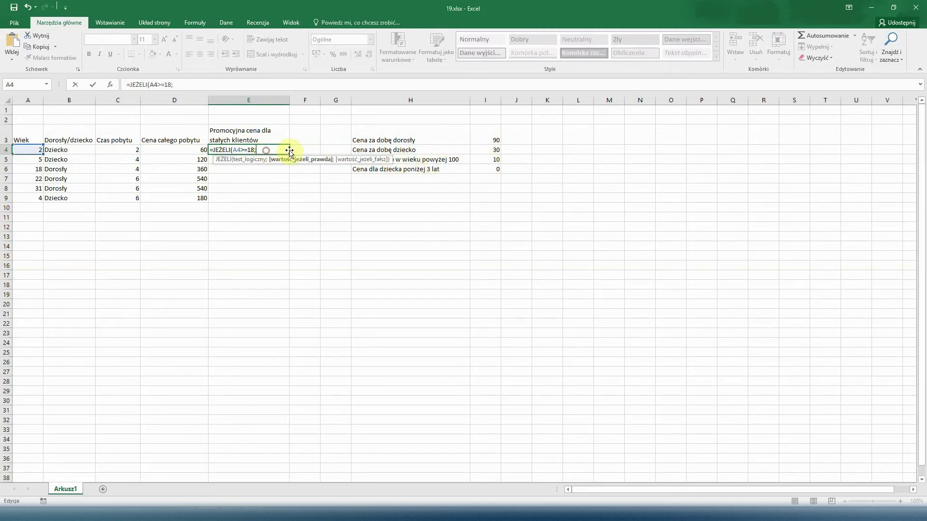
pyautogui.write('J')
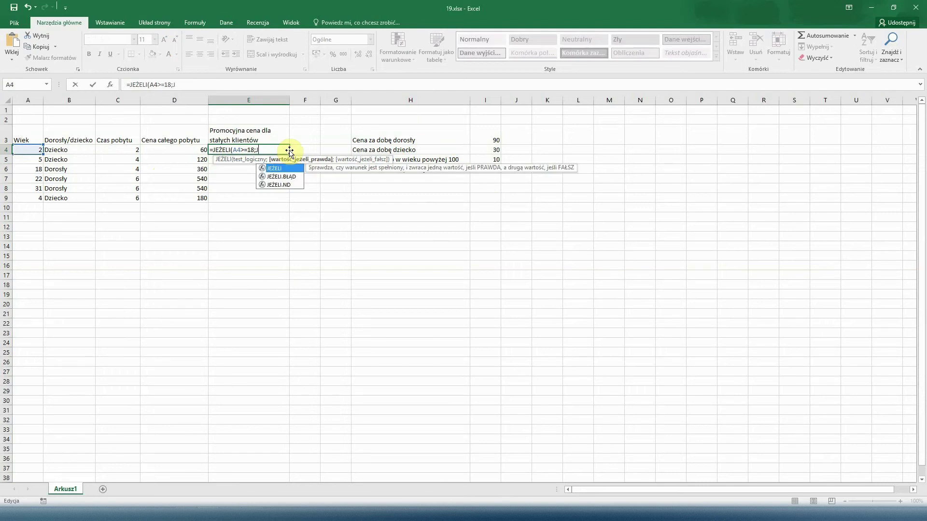
pyautogui.write('EŻEL')
pyautogui.write('I(')
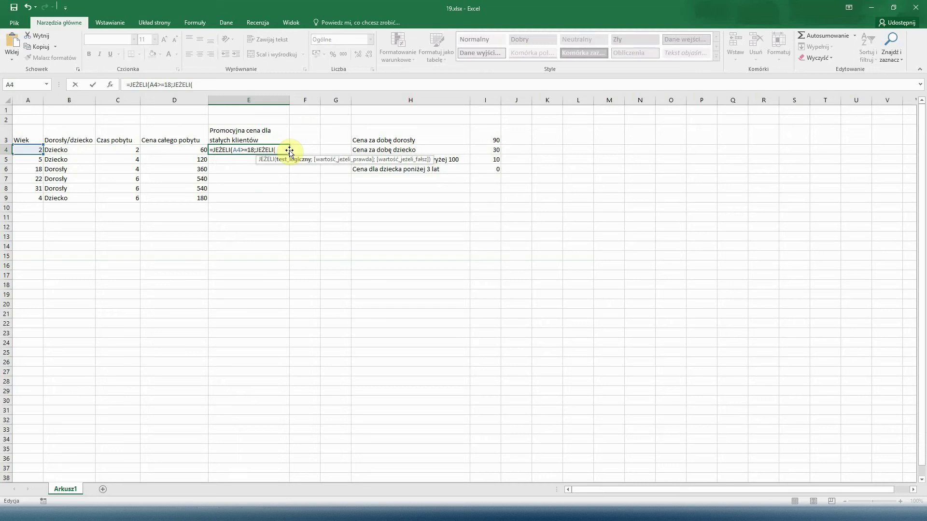
pyautogui.click(34, 150)
pyautogui.write('>100')
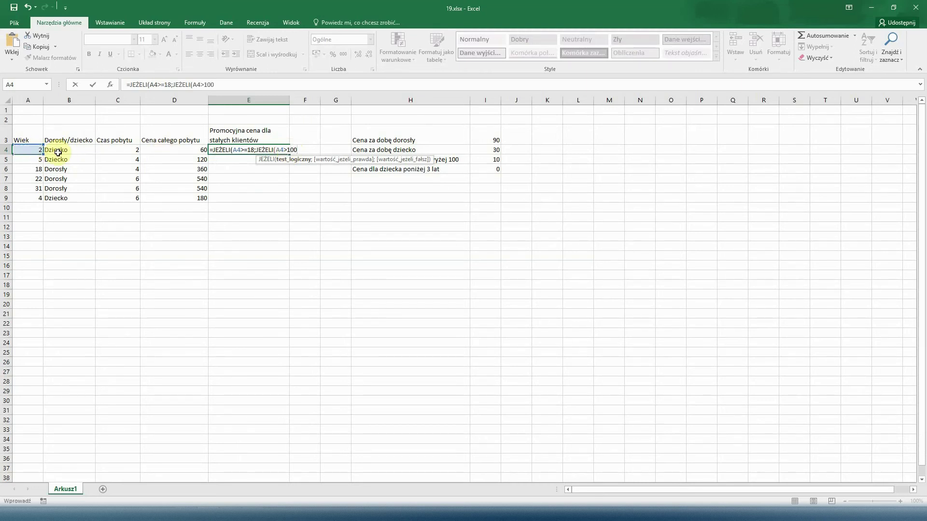
pyautogui.write(';')
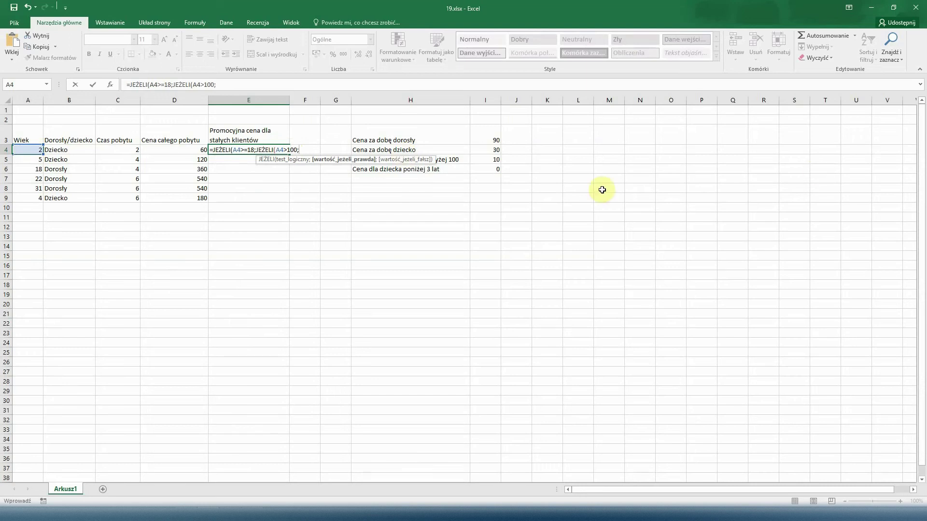
pyautogui.click(118, 151)
pyautogui.write('*')
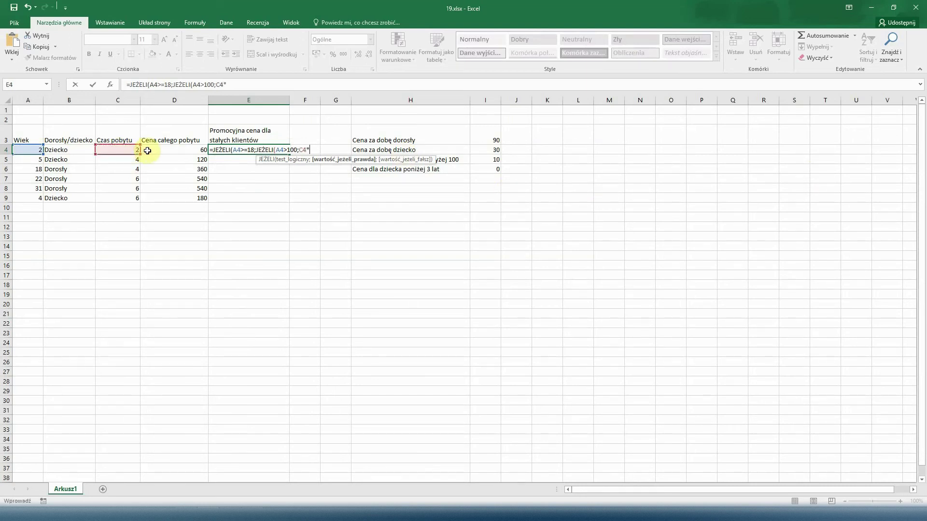
pyautogui.click(486, 160)
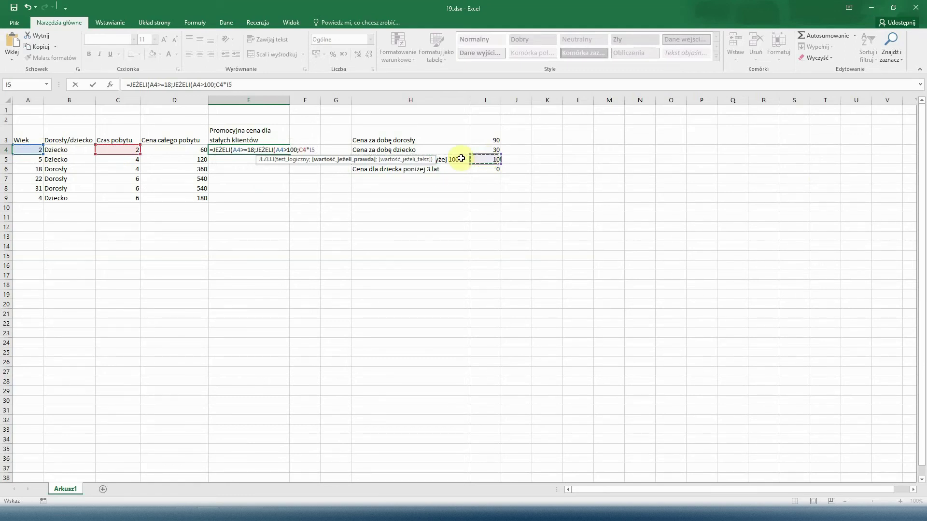
pyautogui.click(319, 151)
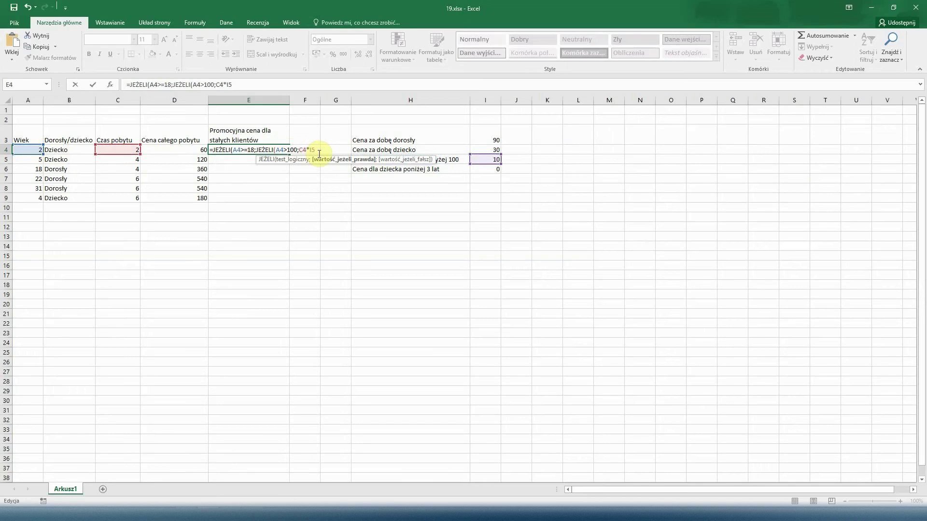
pyautogui.write('$')
pyautogui.click(315, 150)
pyautogui.write('$5')
pyautogui.write(';')
# - Complete the inner JEŻELI with C4*I3 for the other adults
pyautogui.click(121, 149)
pyautogui.write('*')
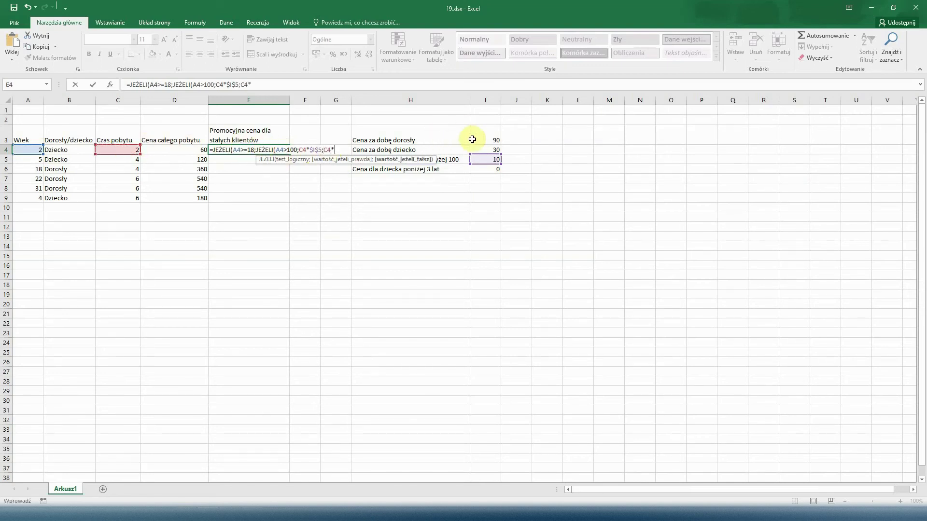
pyautogui.click(496, 139)
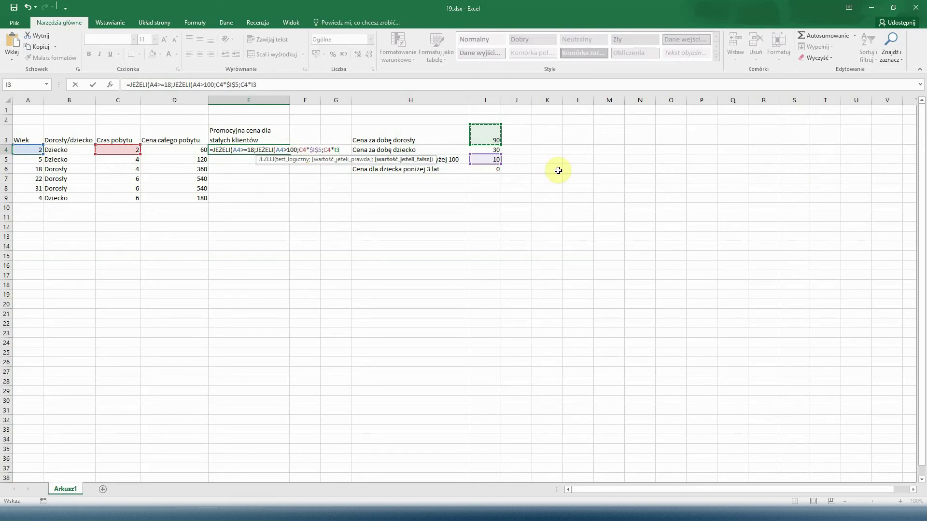
pyautogui.write(')')
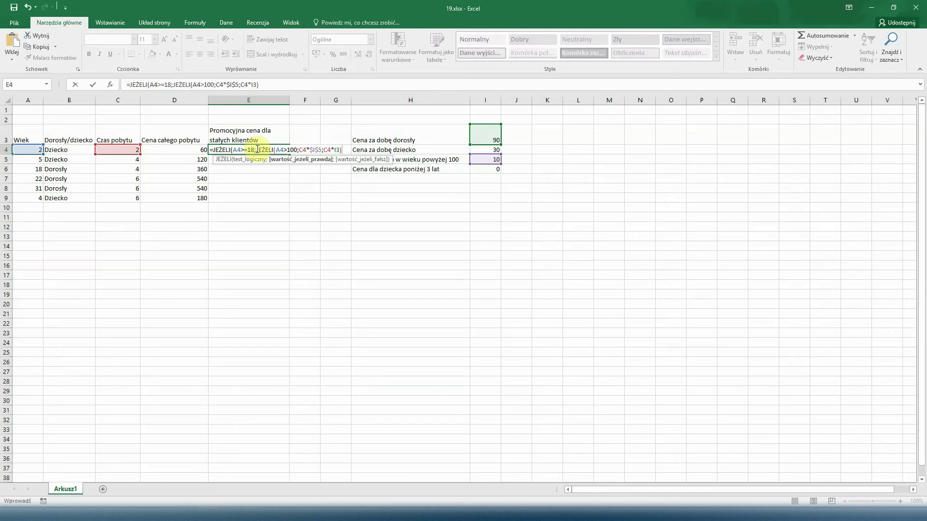
pyautogui.click(344, 150)
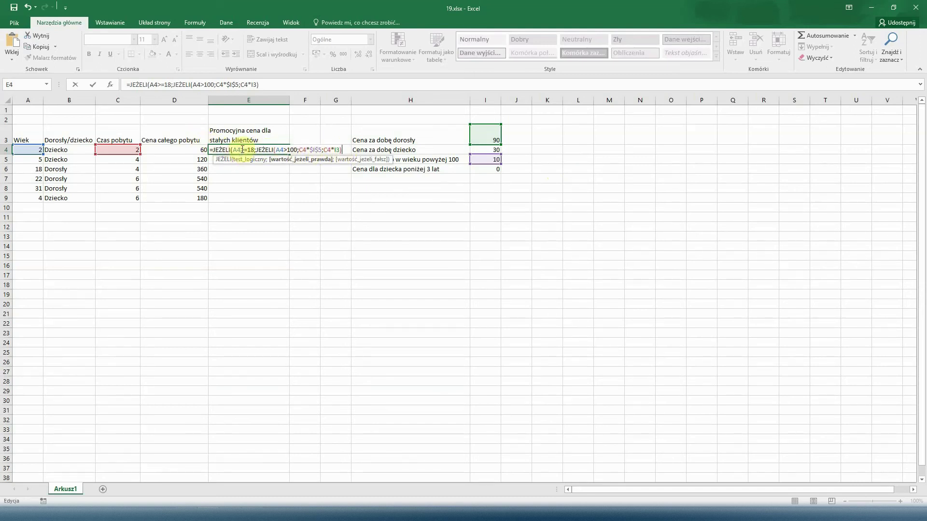
pyautogui.press('Left')
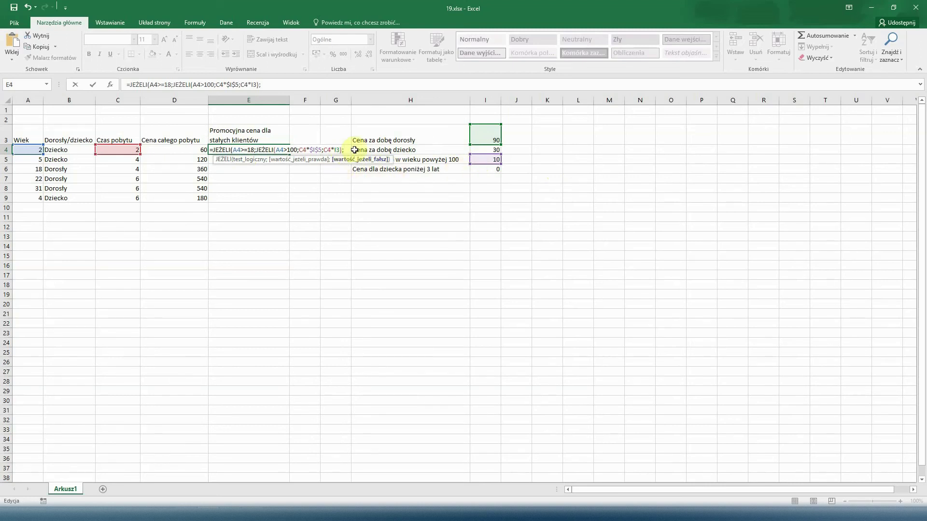
# - Add the child branch JEŻELI(A4<3;C4*I6;C4*I4) and close both IF functions
pyautogui.write('JE')
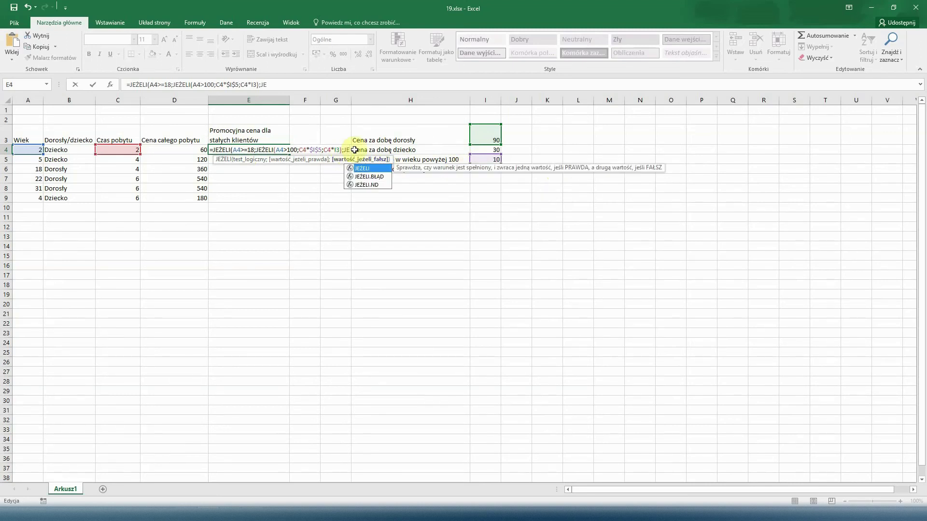
pyautogui.write('ŻELI(')
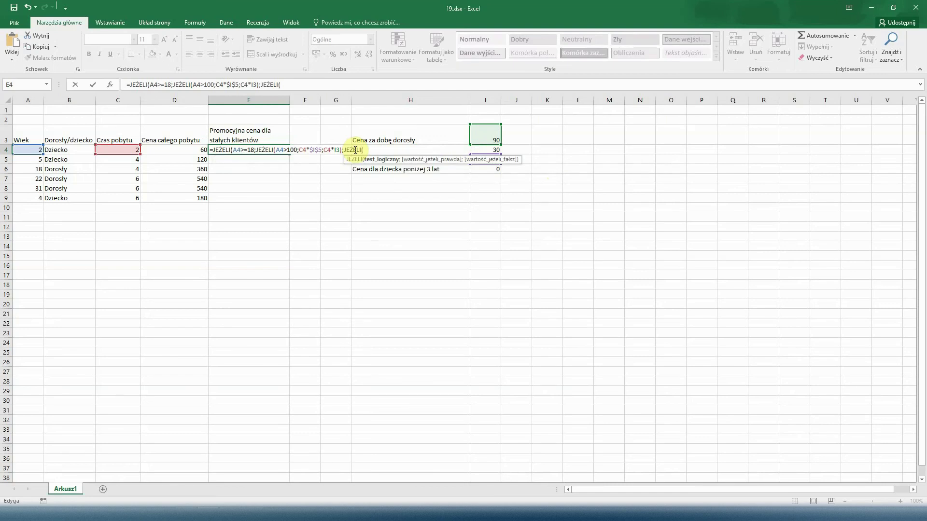
pyautogui.click(35, 150)
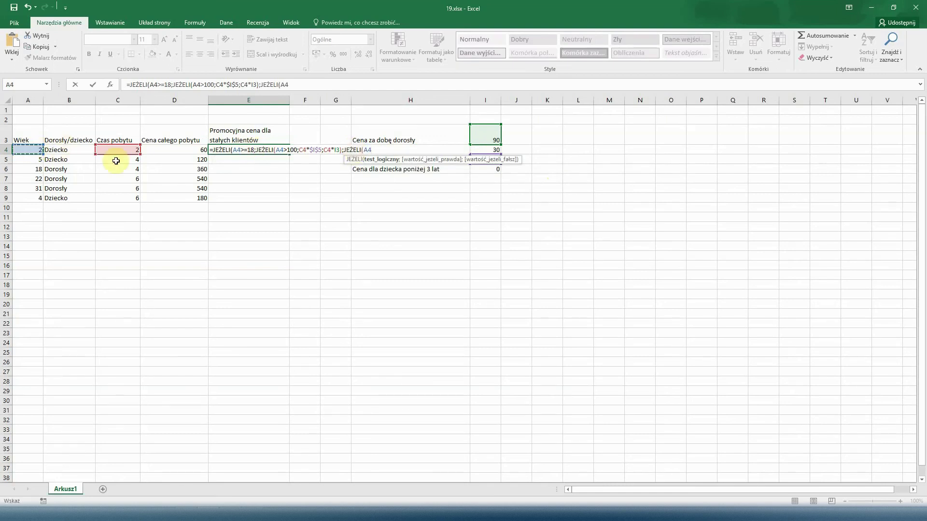
pyautogui.write('<3;')
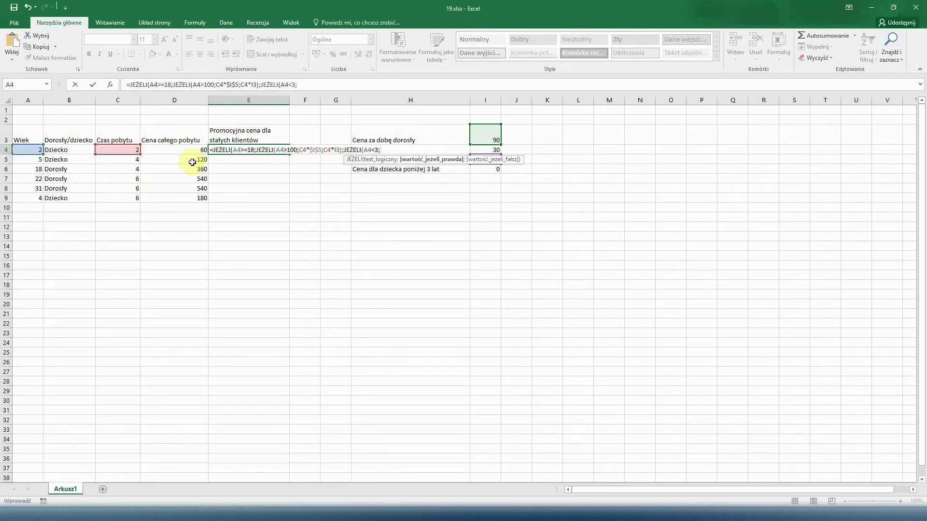
pyautogui.click(123, 148)
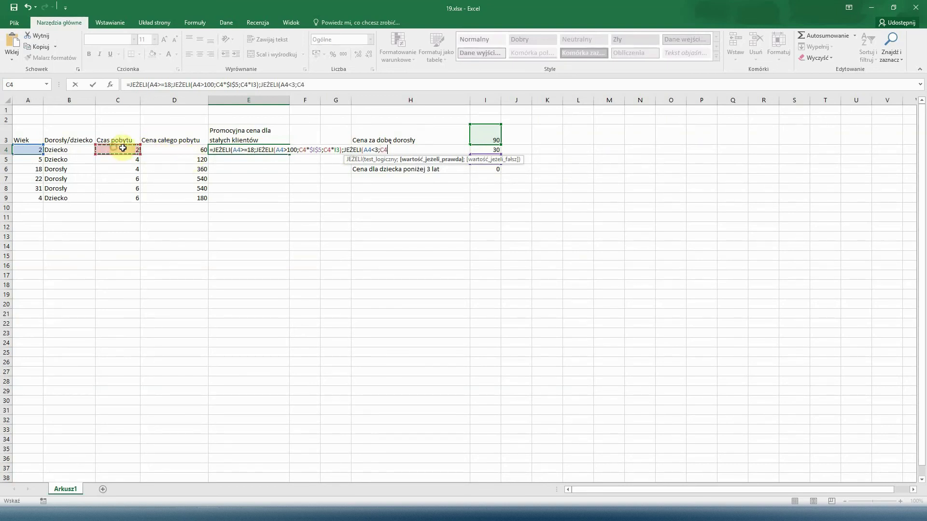
pyautogui.write('*')
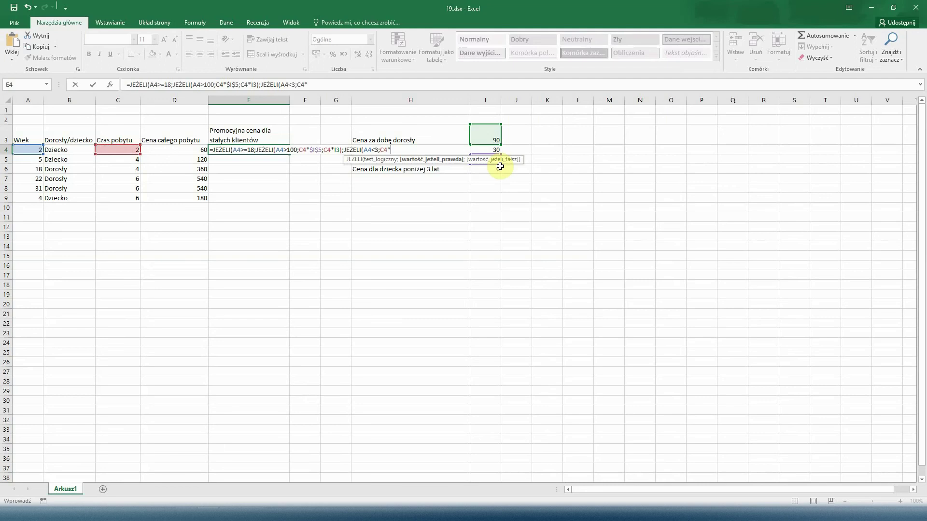
pyautogui.click(491, 171)
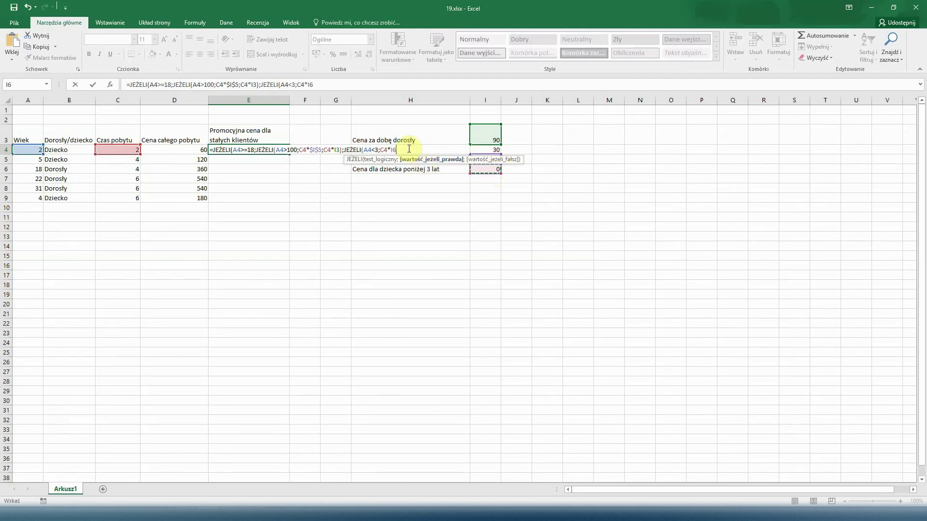
pyautogui.write(';')
pyautogui.click(122, 148)
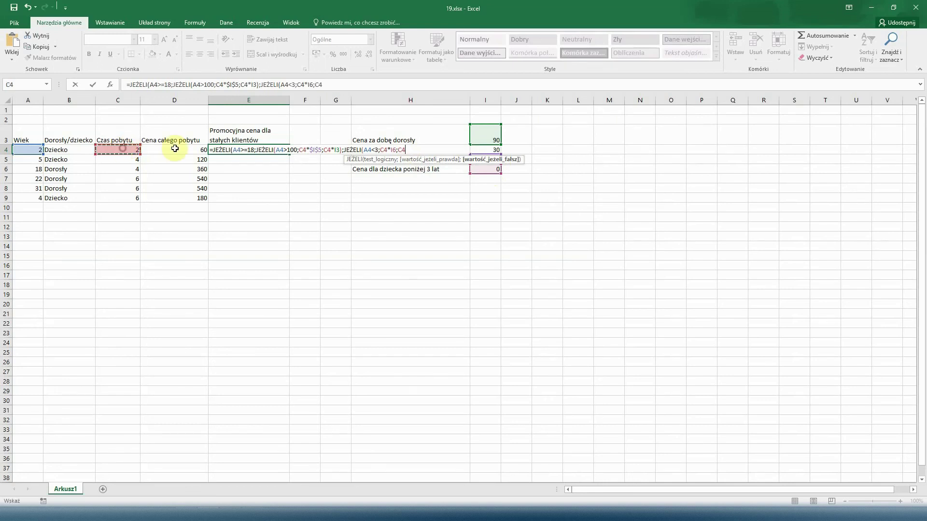
pyautogui.write('*')
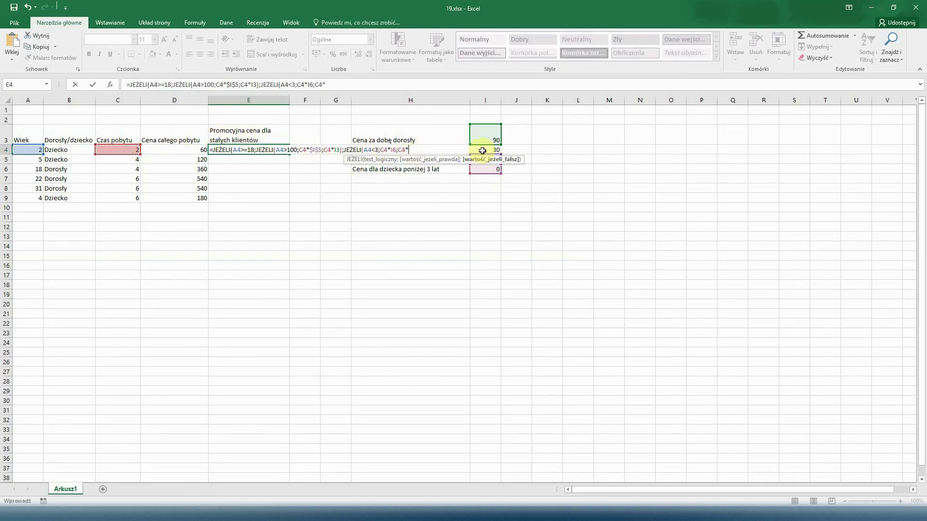
pyautogui.click(486, 151)
pyautogui.write(')')
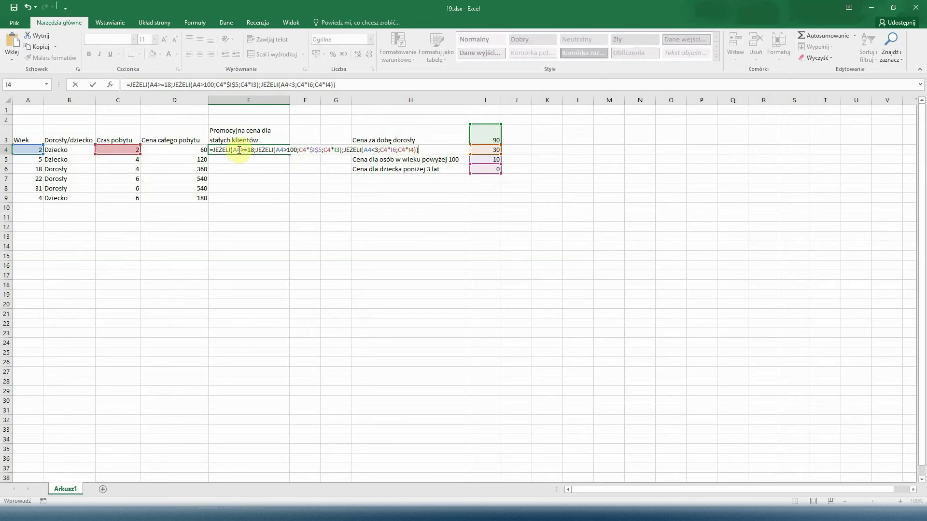
pyautogui.click(411, 151)
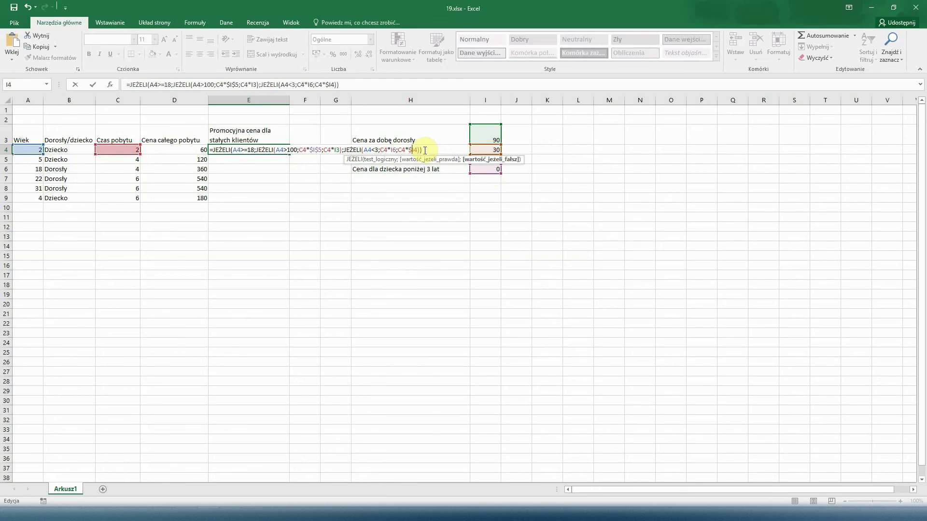
# - Make the I3, I4 and I6 references absolute and commit the E4 formula
pyautogui.write('$')
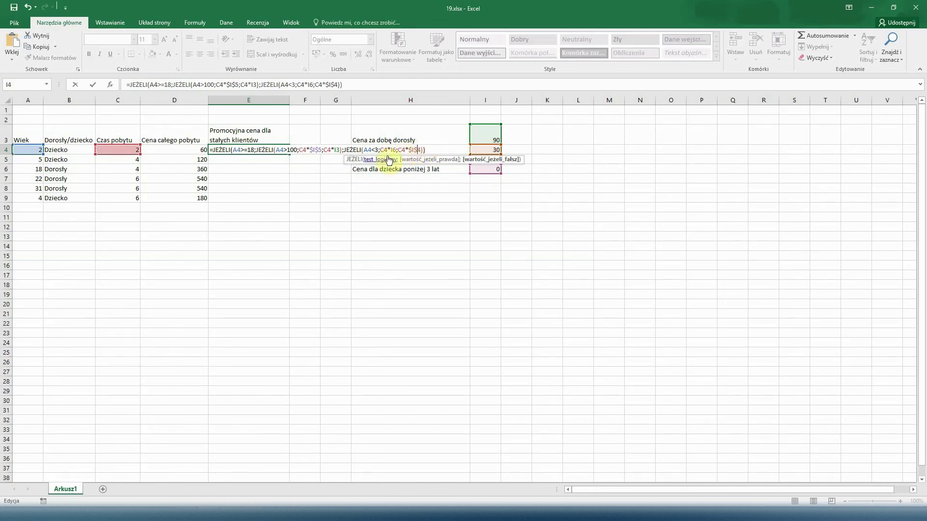
pyautogui.click(337, 150)
pyautogui.write('$I$')
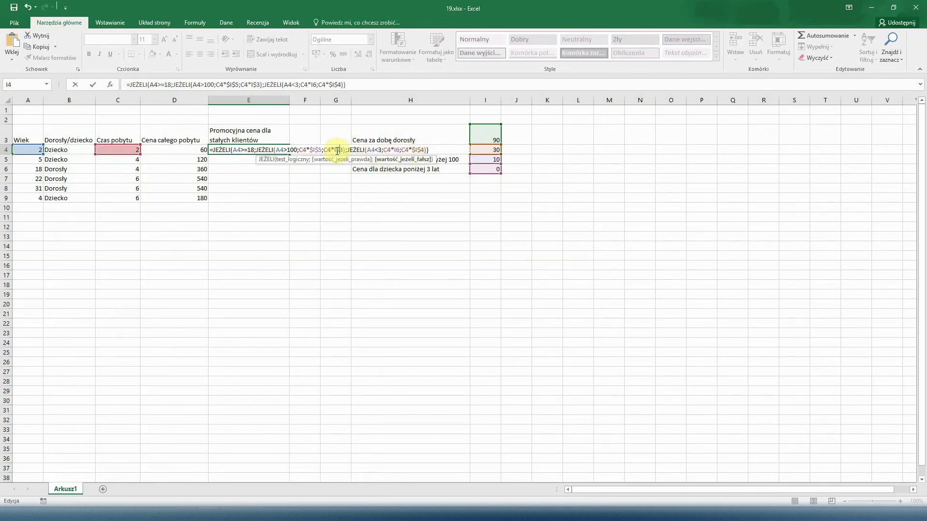
pyautogui.click(335, 150)
pyautogui.write('$')
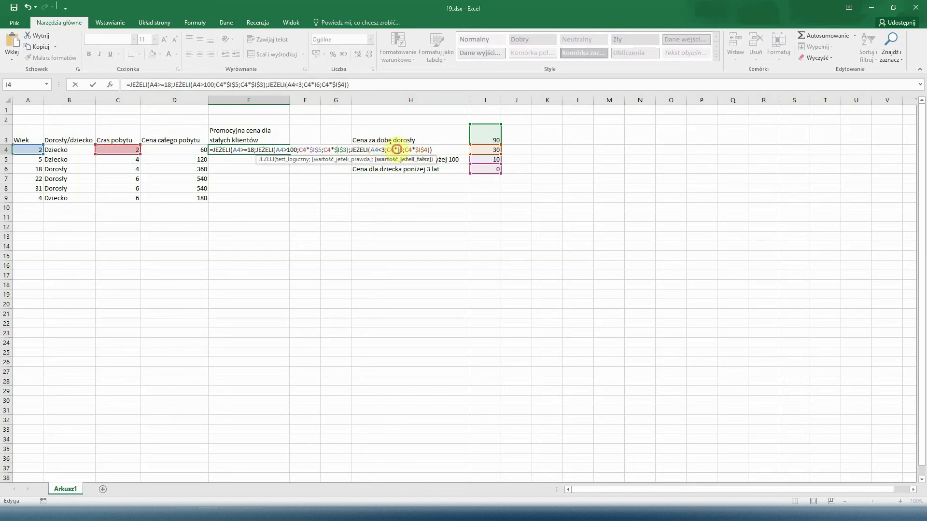
pyautogui.click(397, 150)
pyautogui.write('$I$')
pyautogui.press('Return')
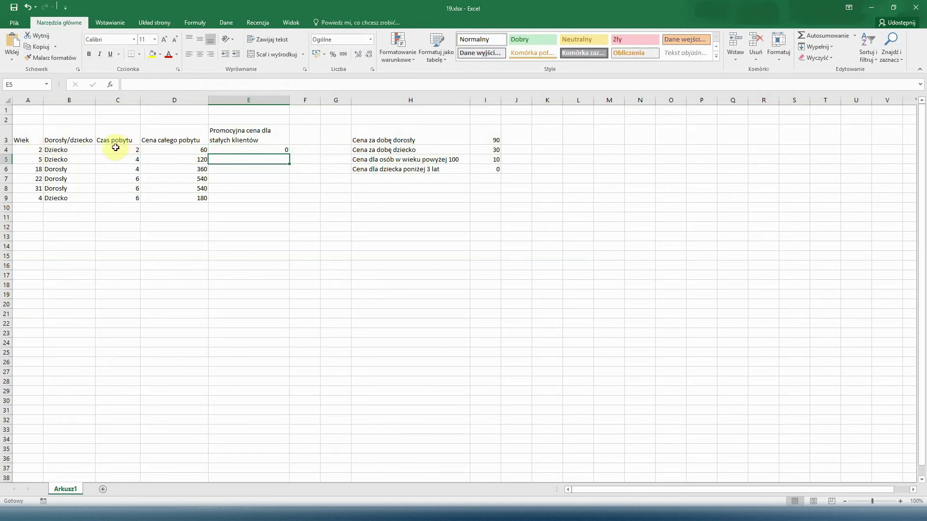
# - Fill the E4 formula down to E9, giving 0, 120, 360, 540, 540 and 180
pyautogui.click(244, 150)
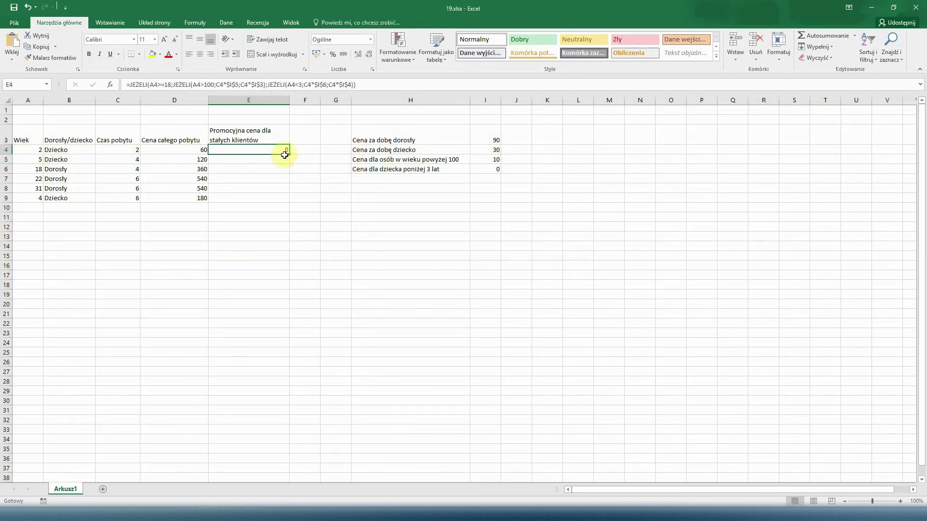
pyautogui.moveTo(289, 154); pyautogui.dragTo(291, 201)
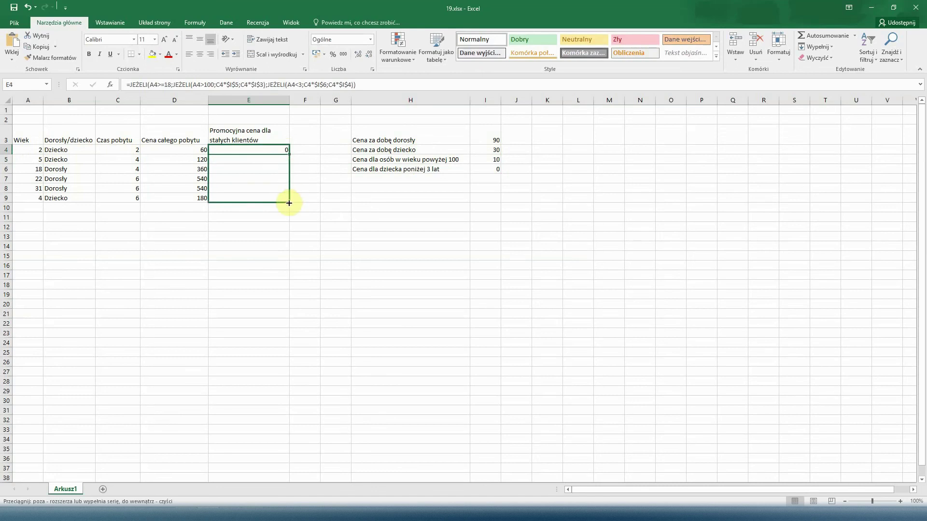
pyautogui.click(245, 225)
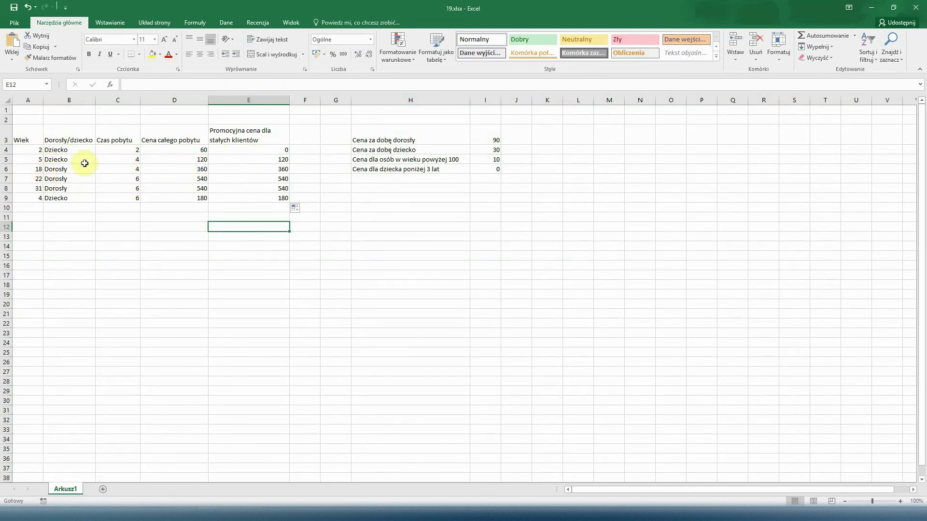
# - Change the age in A8 to 101 so E8 recalculates to 60
pyautogui.click(35, 198)
pyautogui.click(25, 187)
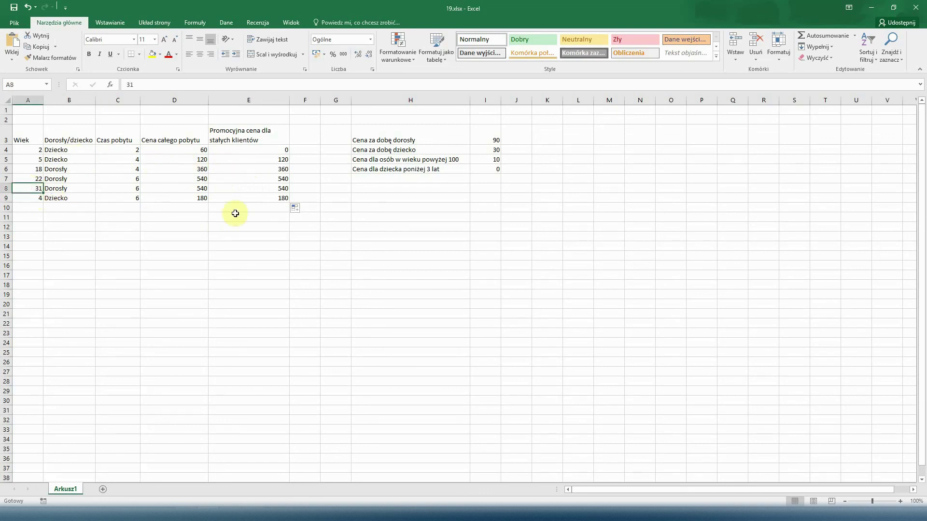
pyautogui.write('1')
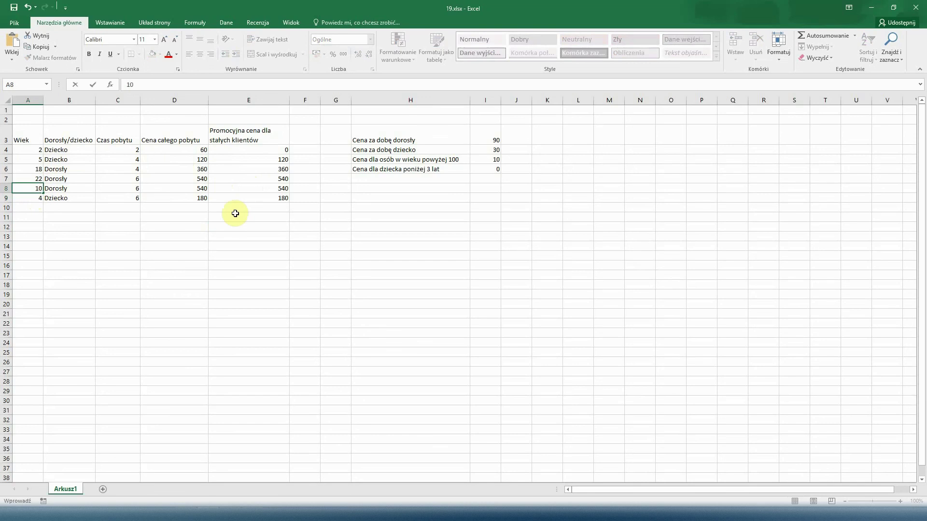
pyautogui.press('Return')
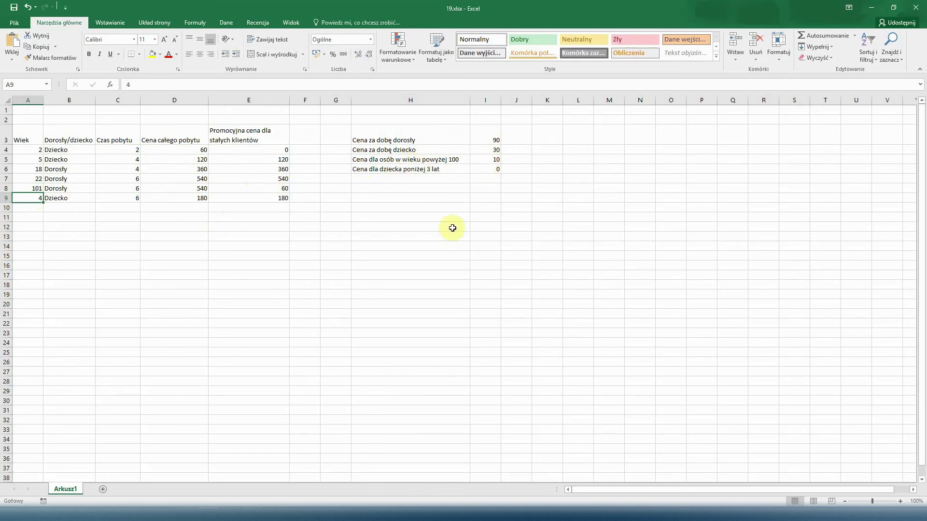
pyautogui.click(61, 250)
pyautogui.click(78, 215)
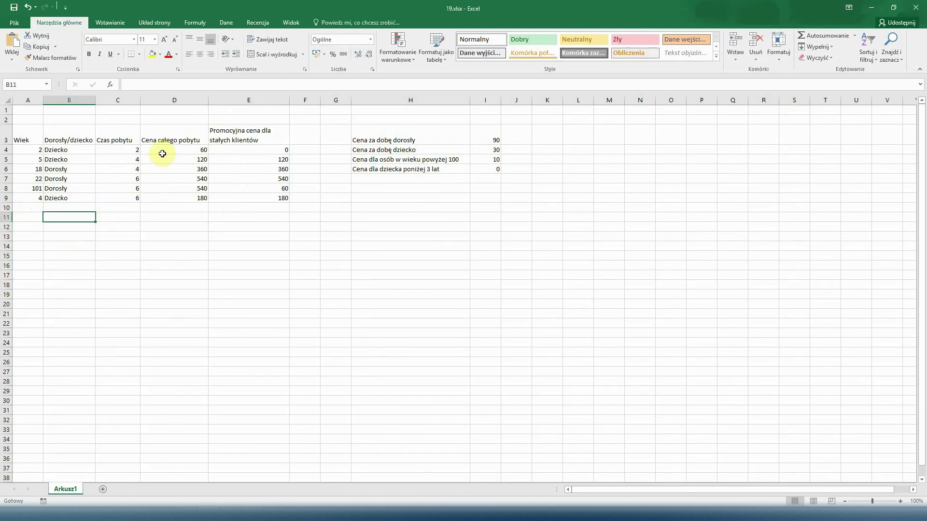